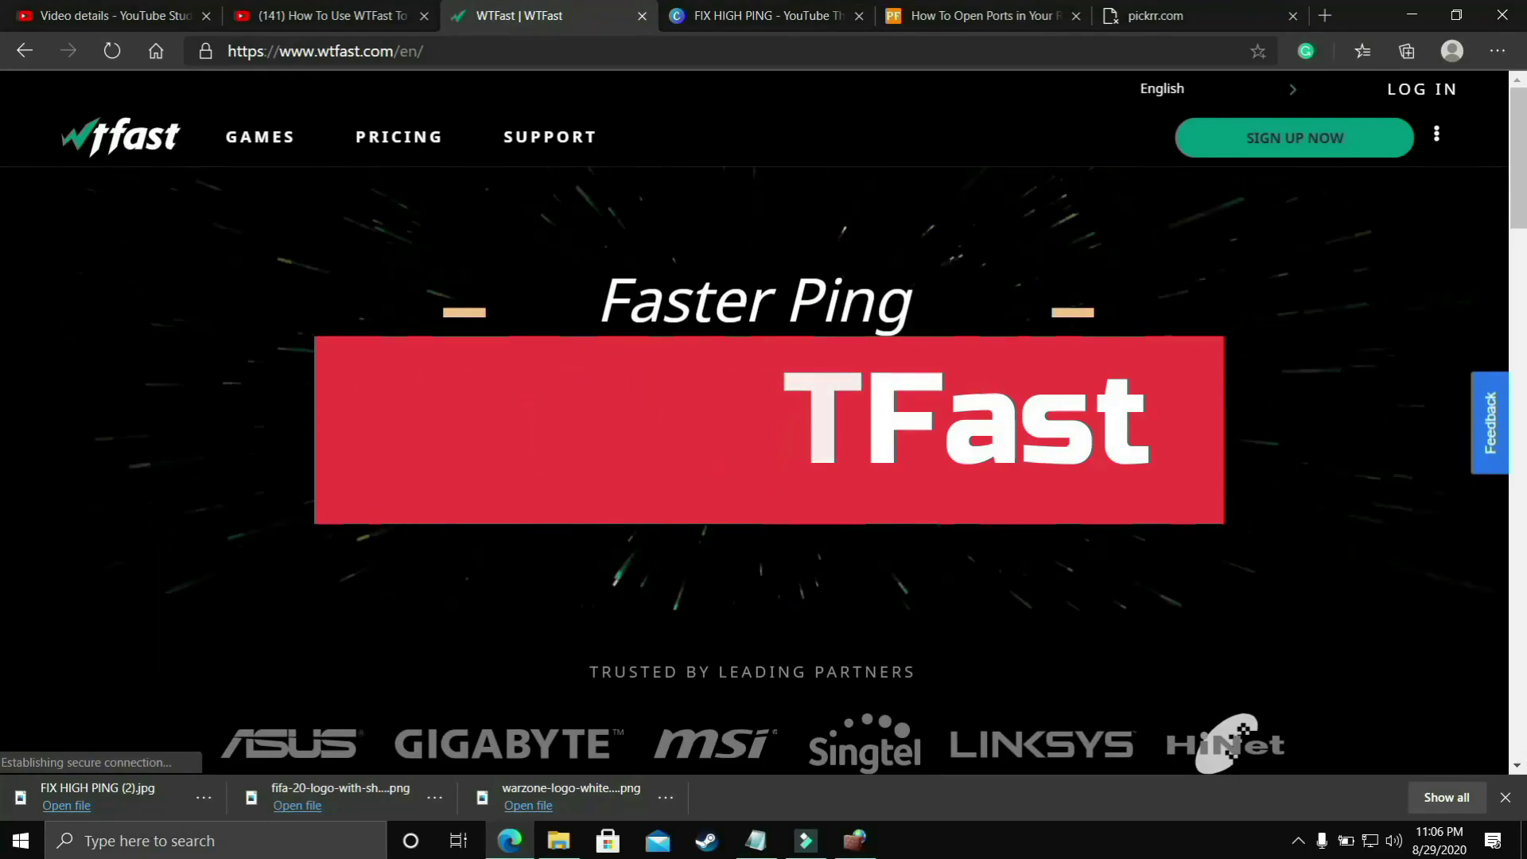
# - Scroll through the wtfast.com features, then switch to the WTFast low-ping tutorial video tab
pyautogui.scroll(-3, 314, 251)
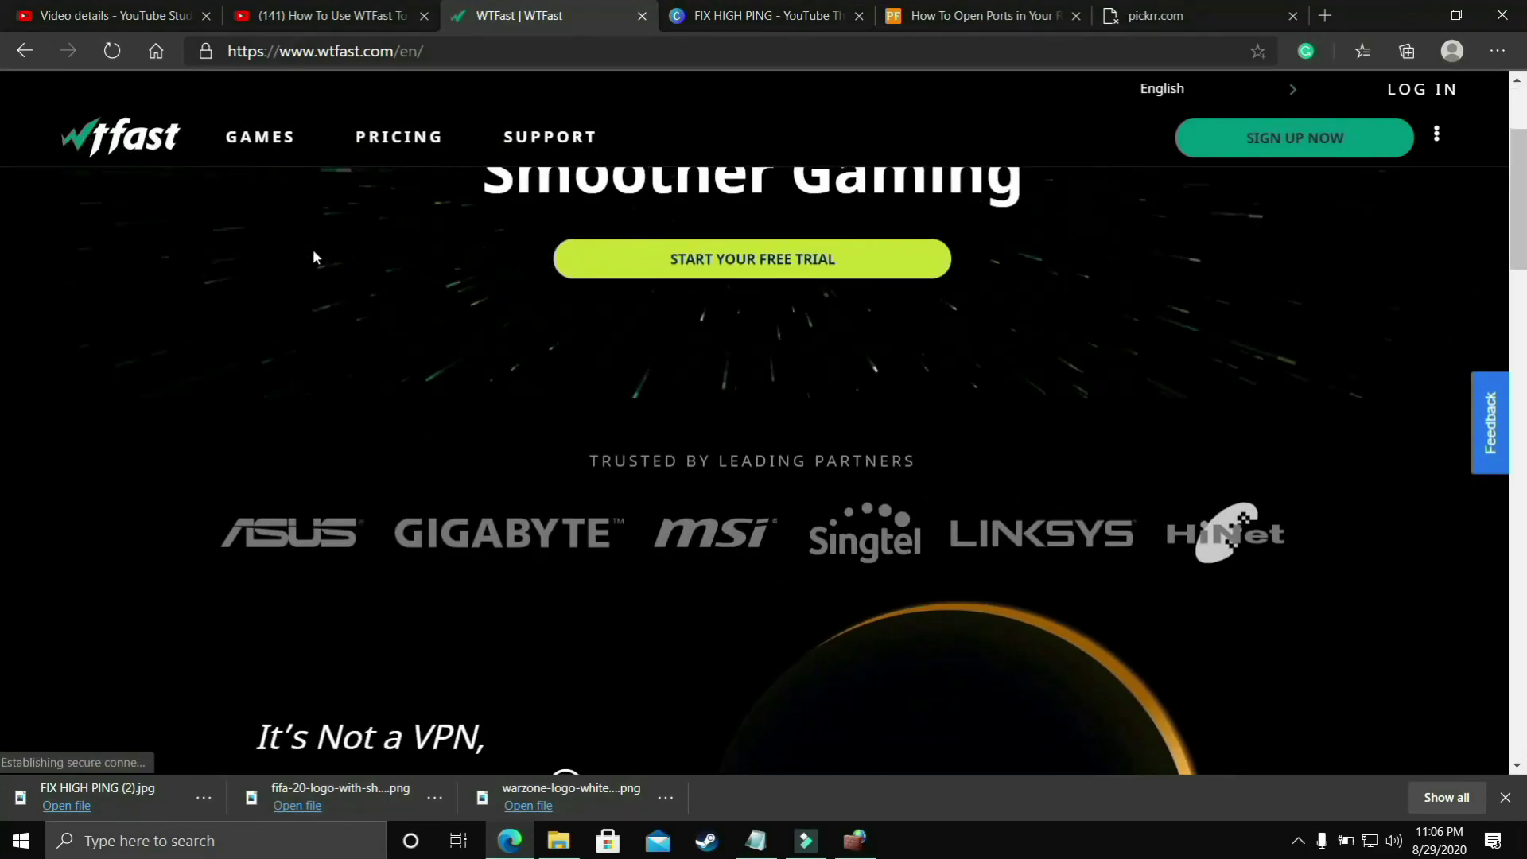
pyautogui.scroll(-3, 317, 255)
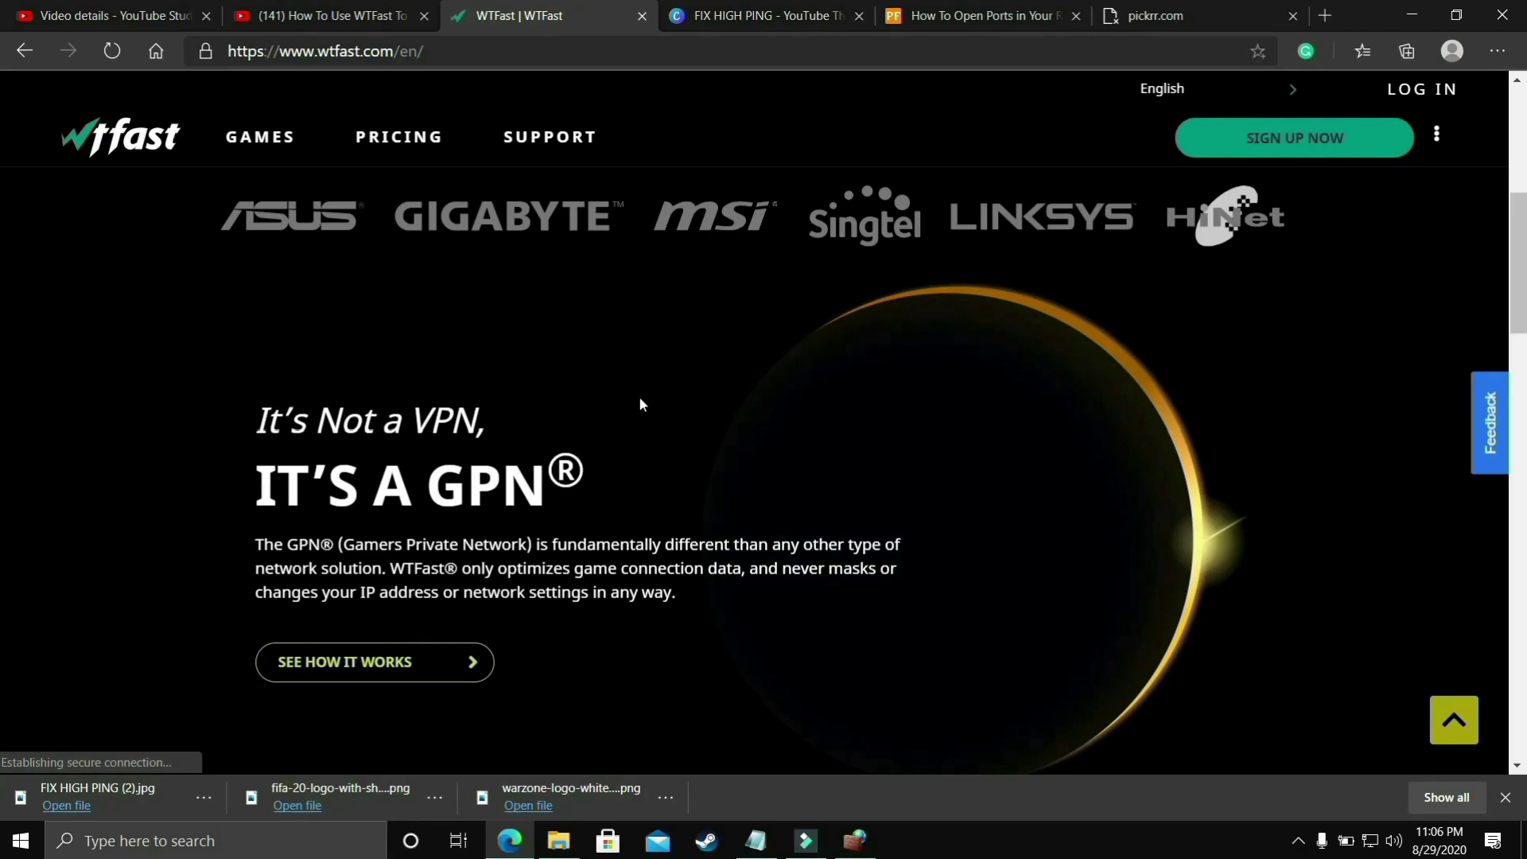
pyautogui.scroll(-3, 643, 404)
pyautogui.scroll(-3, 649, 407)
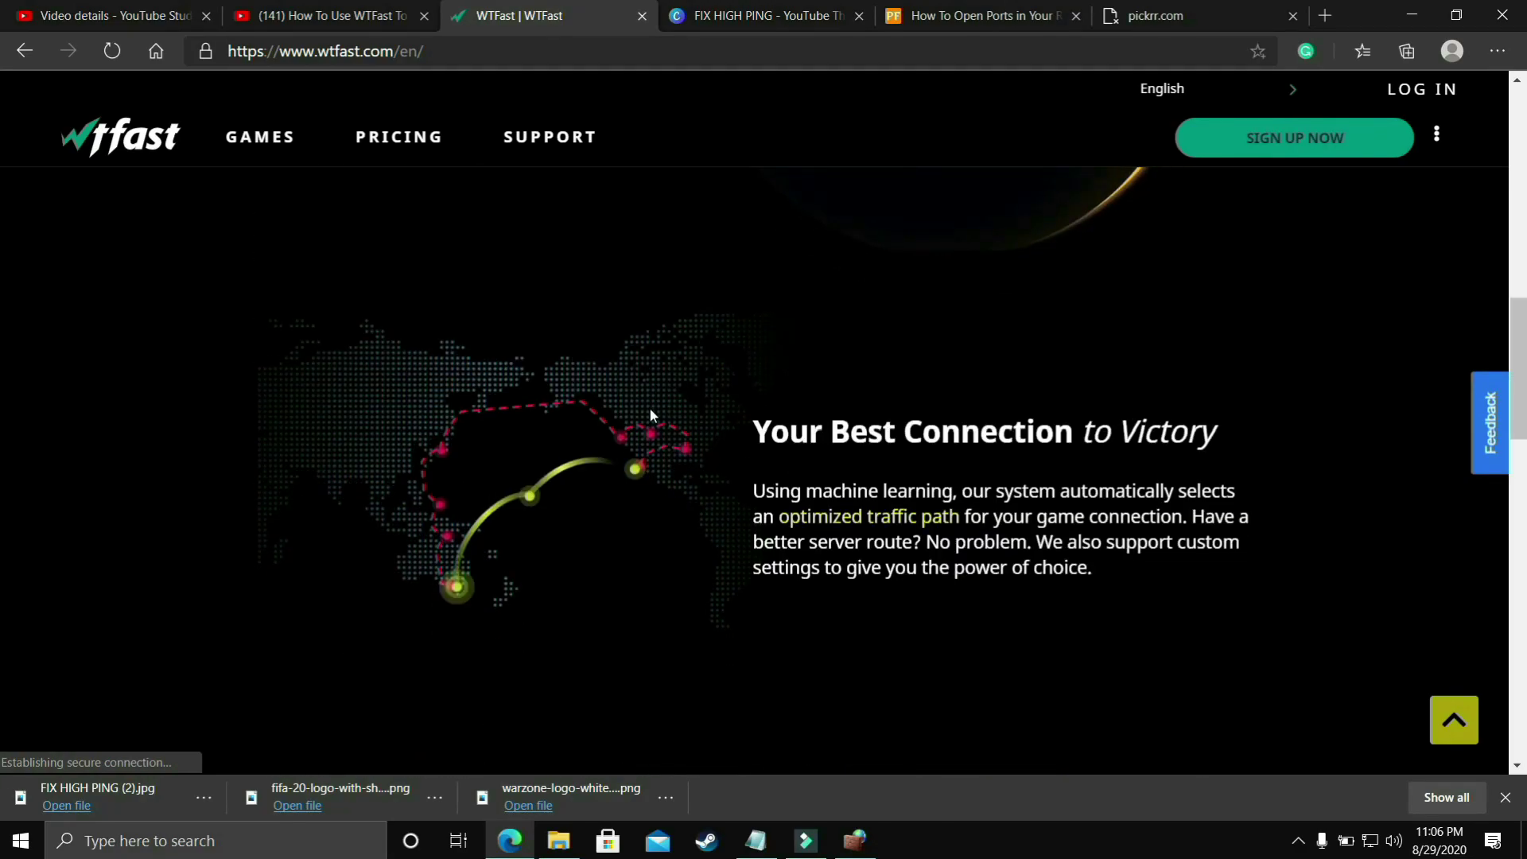
pyautogui.scroll(-5, 649, 407)
pyautogui.scroll(-5, 649, 407)
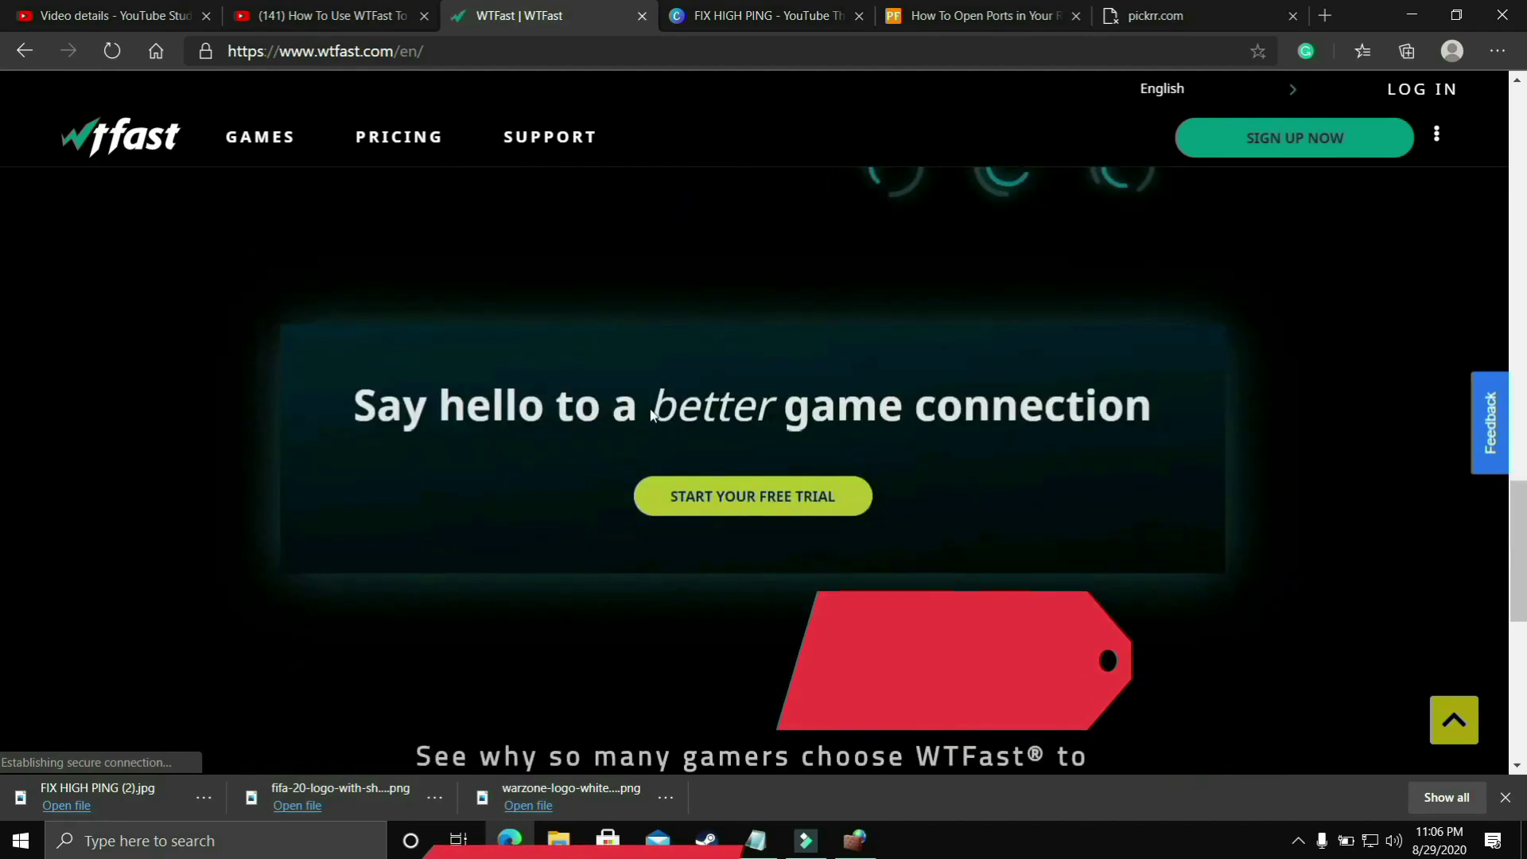
pyautogui.scroll(-5, 650, 408)
pyautogui.click(273, 16)
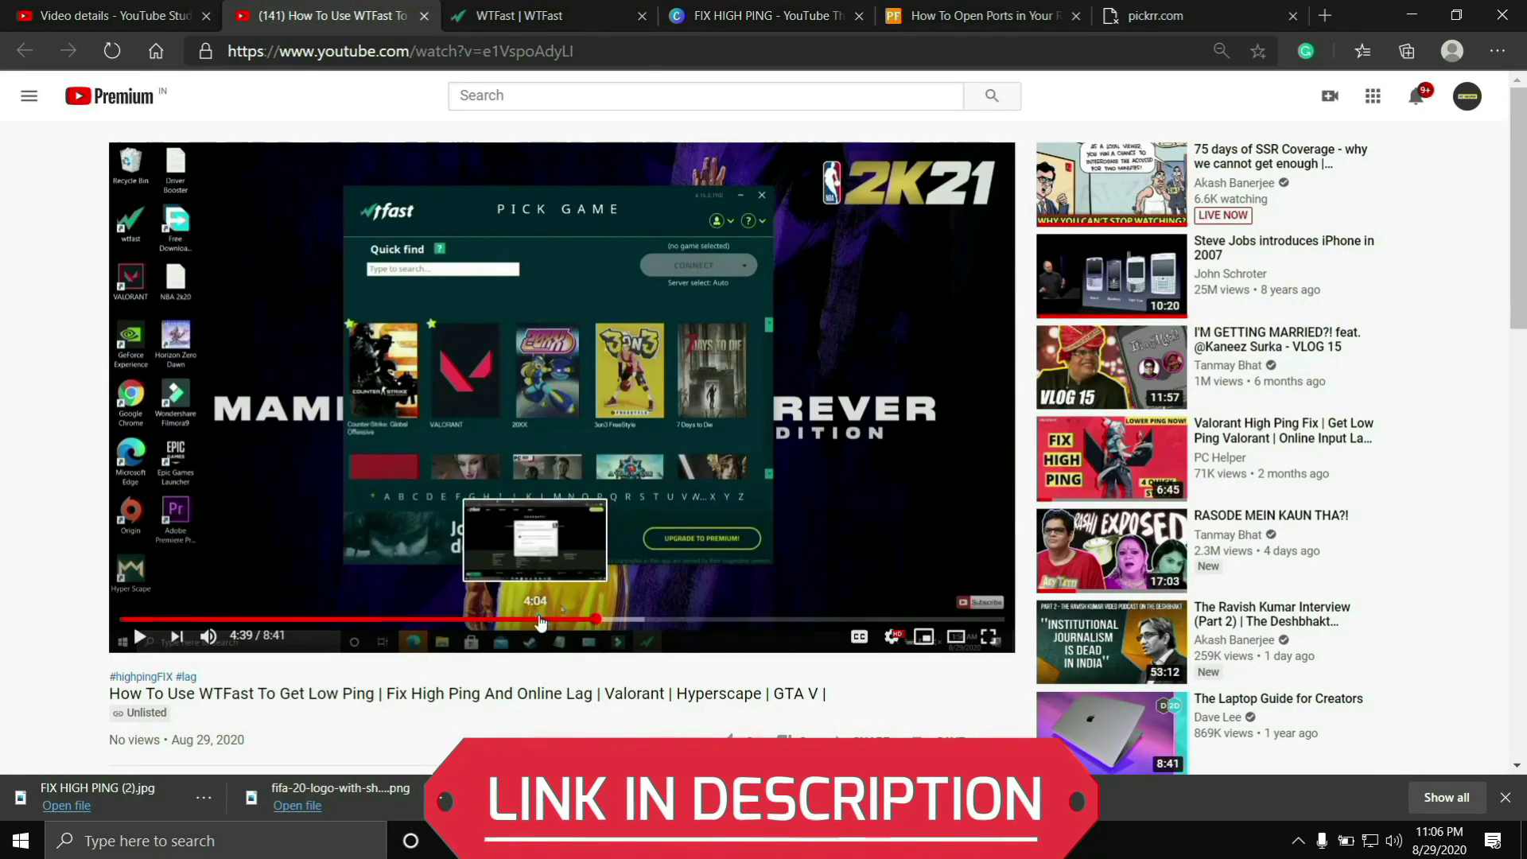
# - Skip the WTFast tutorial ahead to its Advanced Performance Settings section
pyautogui.moveTo(540, 619)
pyautogui.mouseDown()
pyautogui.moveTo(761, 619)
pyautogui.moveTo(619, 624)
pyautogui.mouseUp()
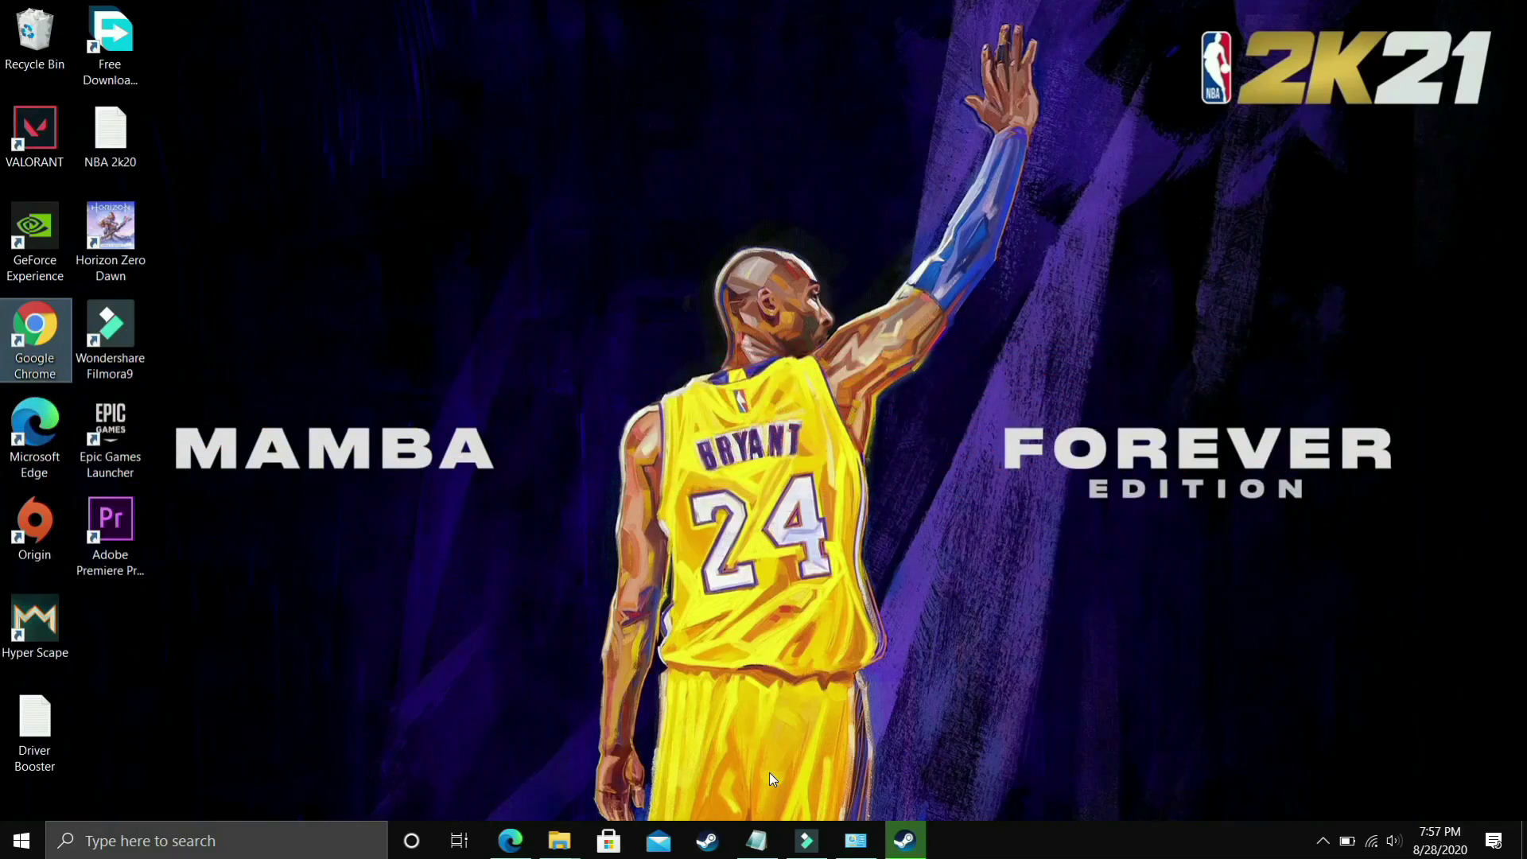
# - Reach Virtual Memory via This PC Properties, Advanced system settings and Performance Options' Advanced tab
pyautogui.click(559, 840)
pyautogui.click(454, 757)
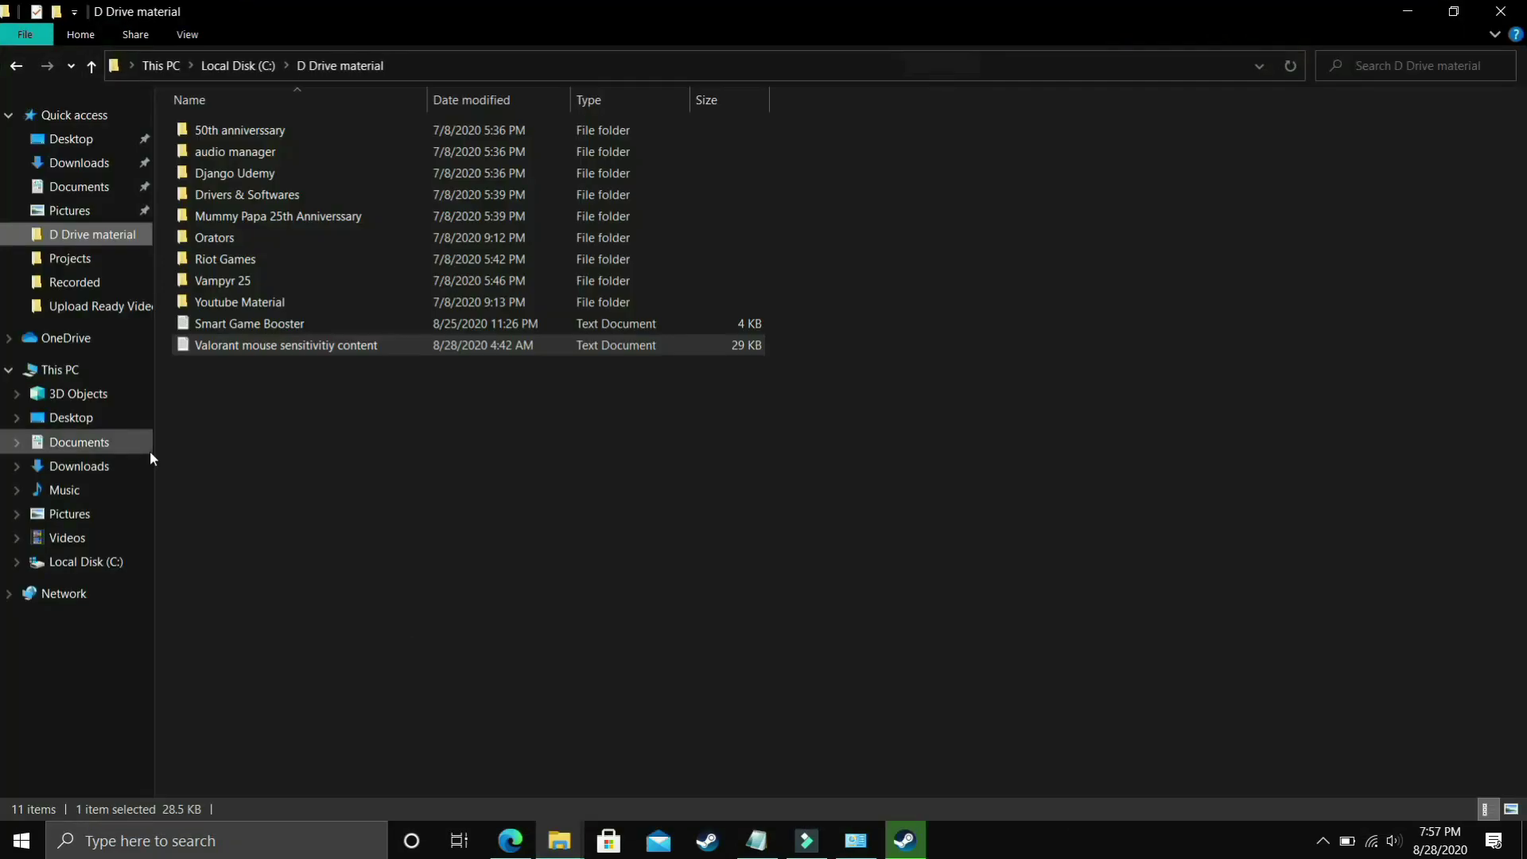
pyautogui.rightClick(38, 367)
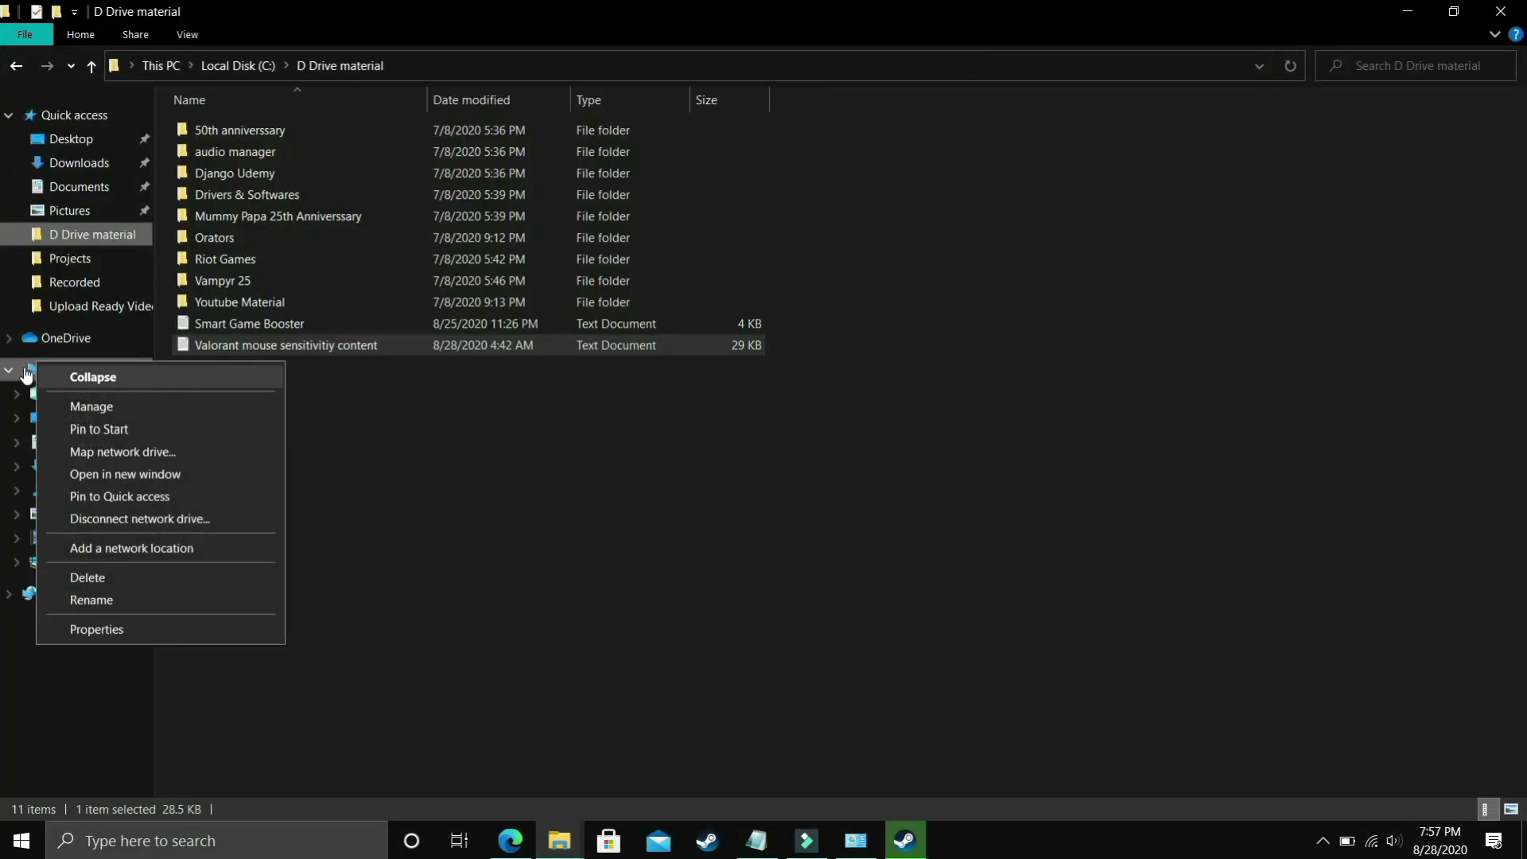
pyautogui.click(85, 628)
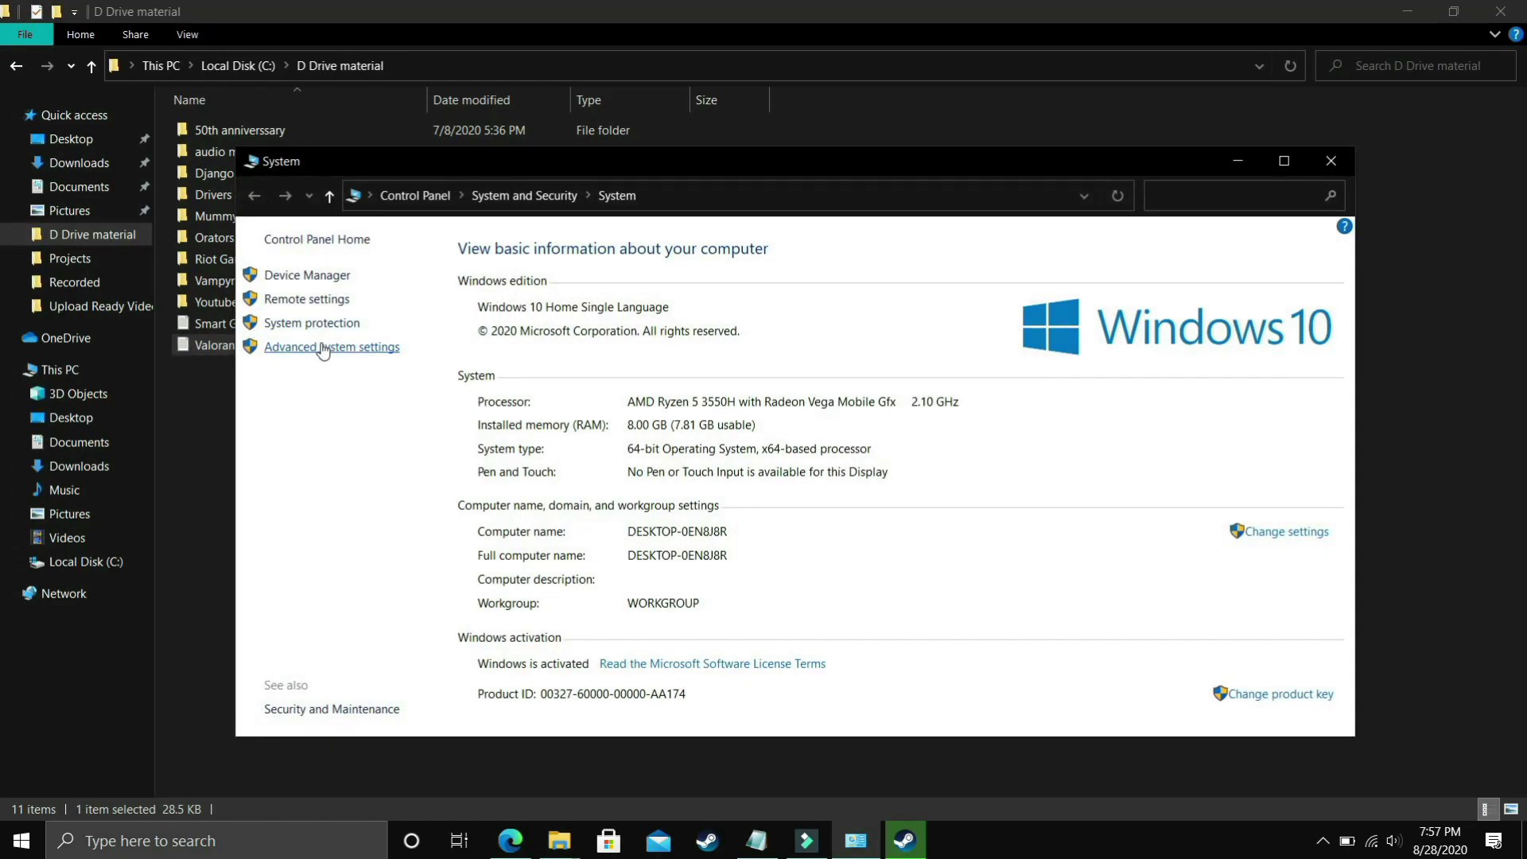
pyautogui.click(322, 348)
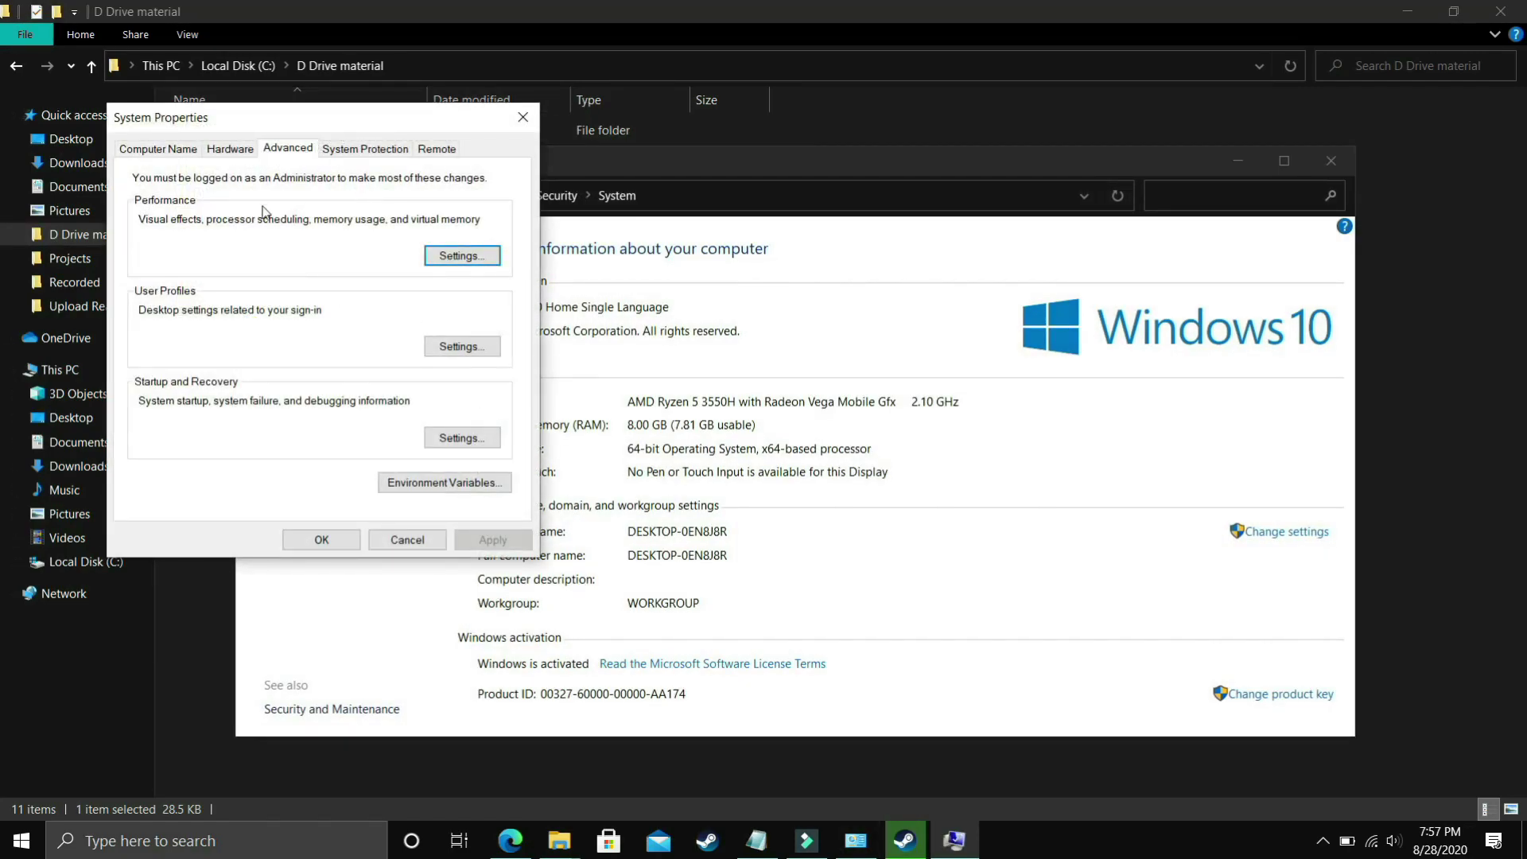
pyautogui.click(462, 257)
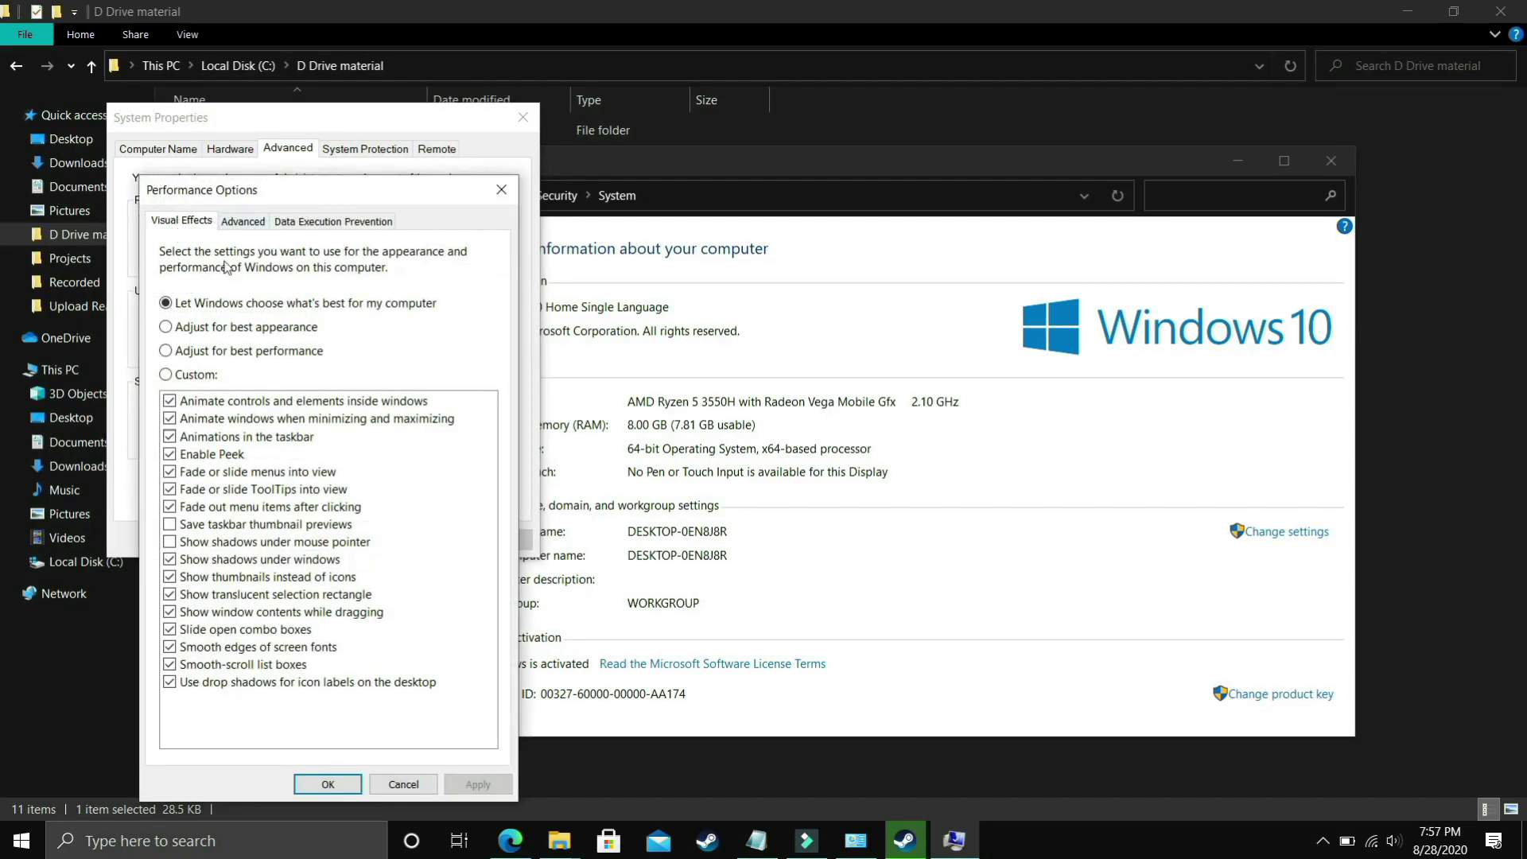
pyautogui.click(243, 222)
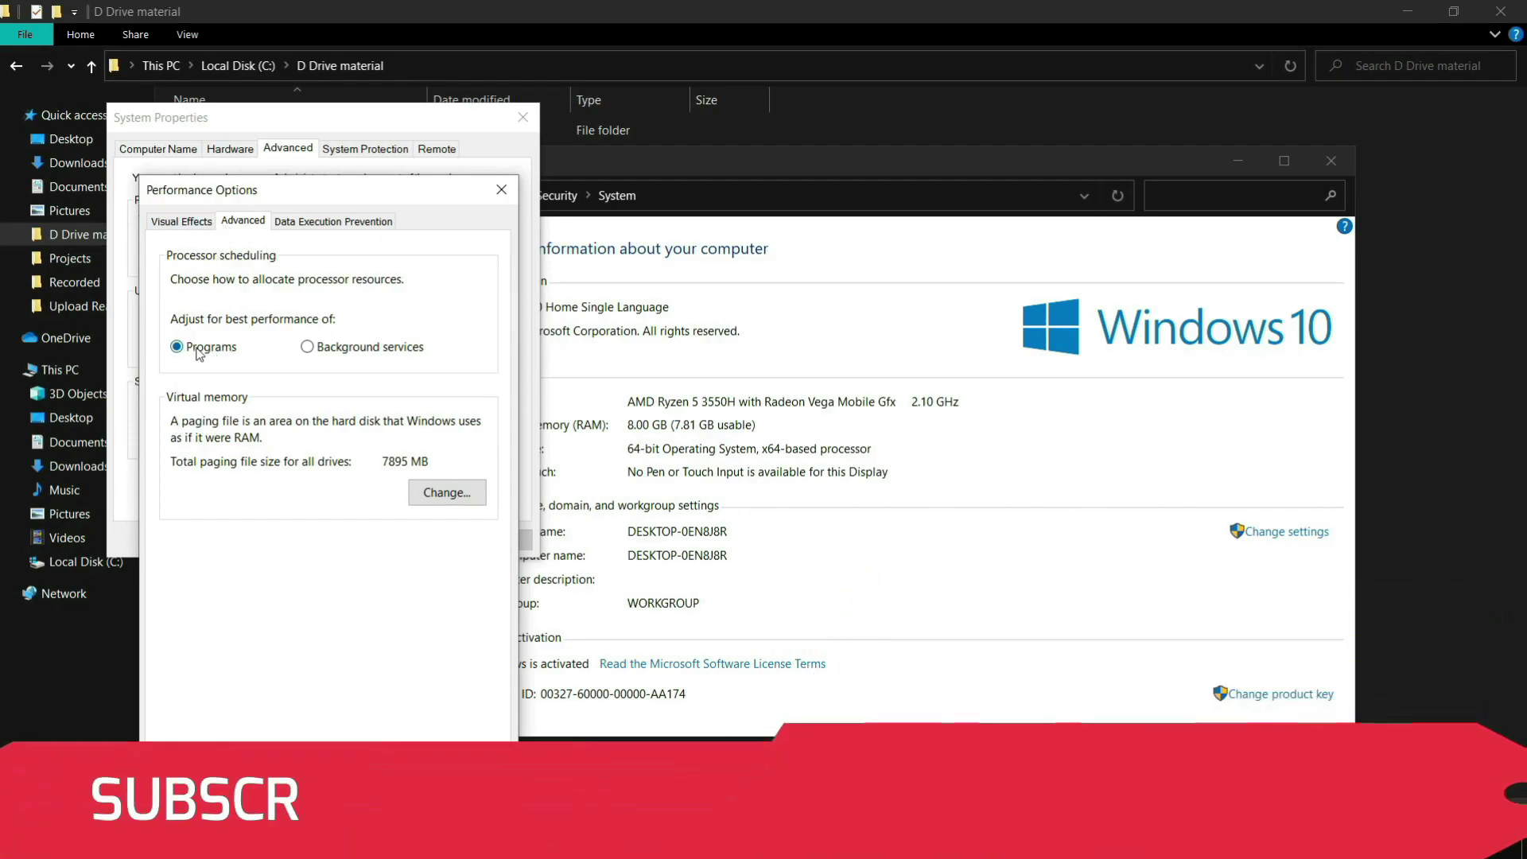
pyautogui.click(444, 498)
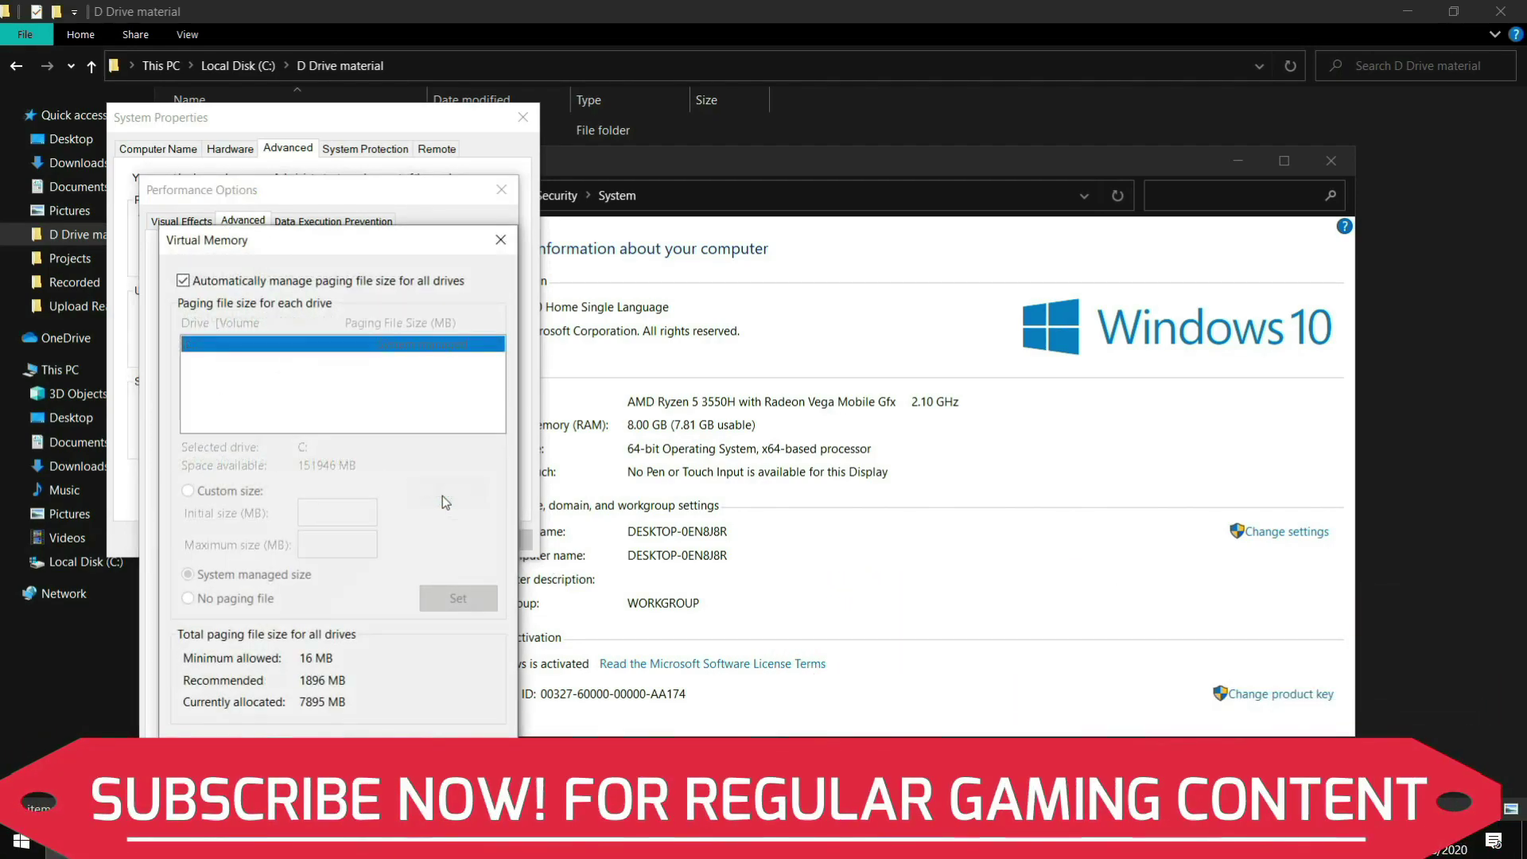
# - Turn off automatic paging management and give drive C: a custom 1896 MB initial size
pyautogui.click(224, 283)
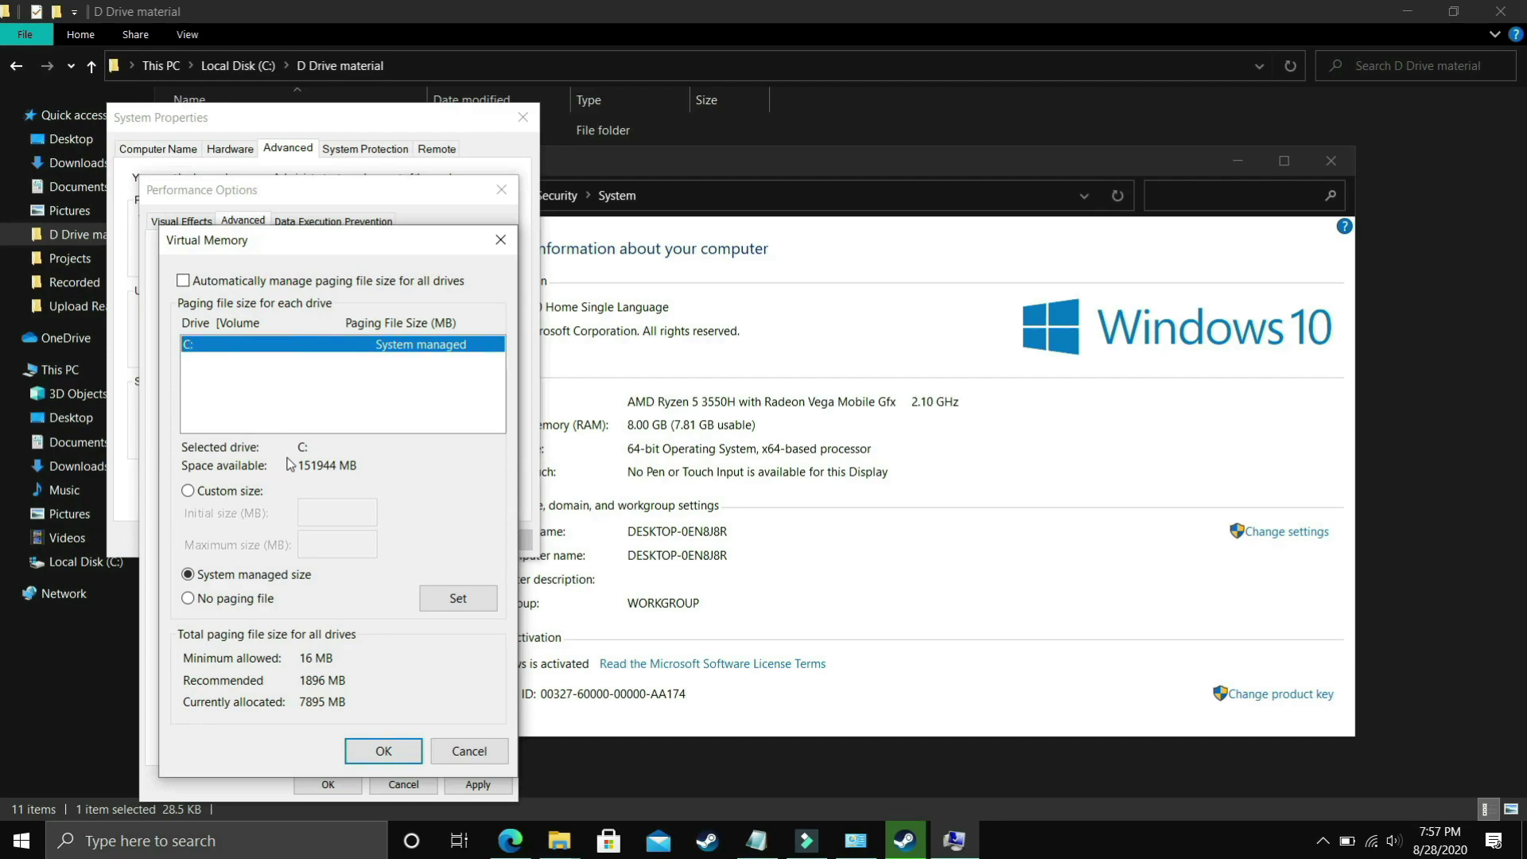
pyautogui.click(212, 493)
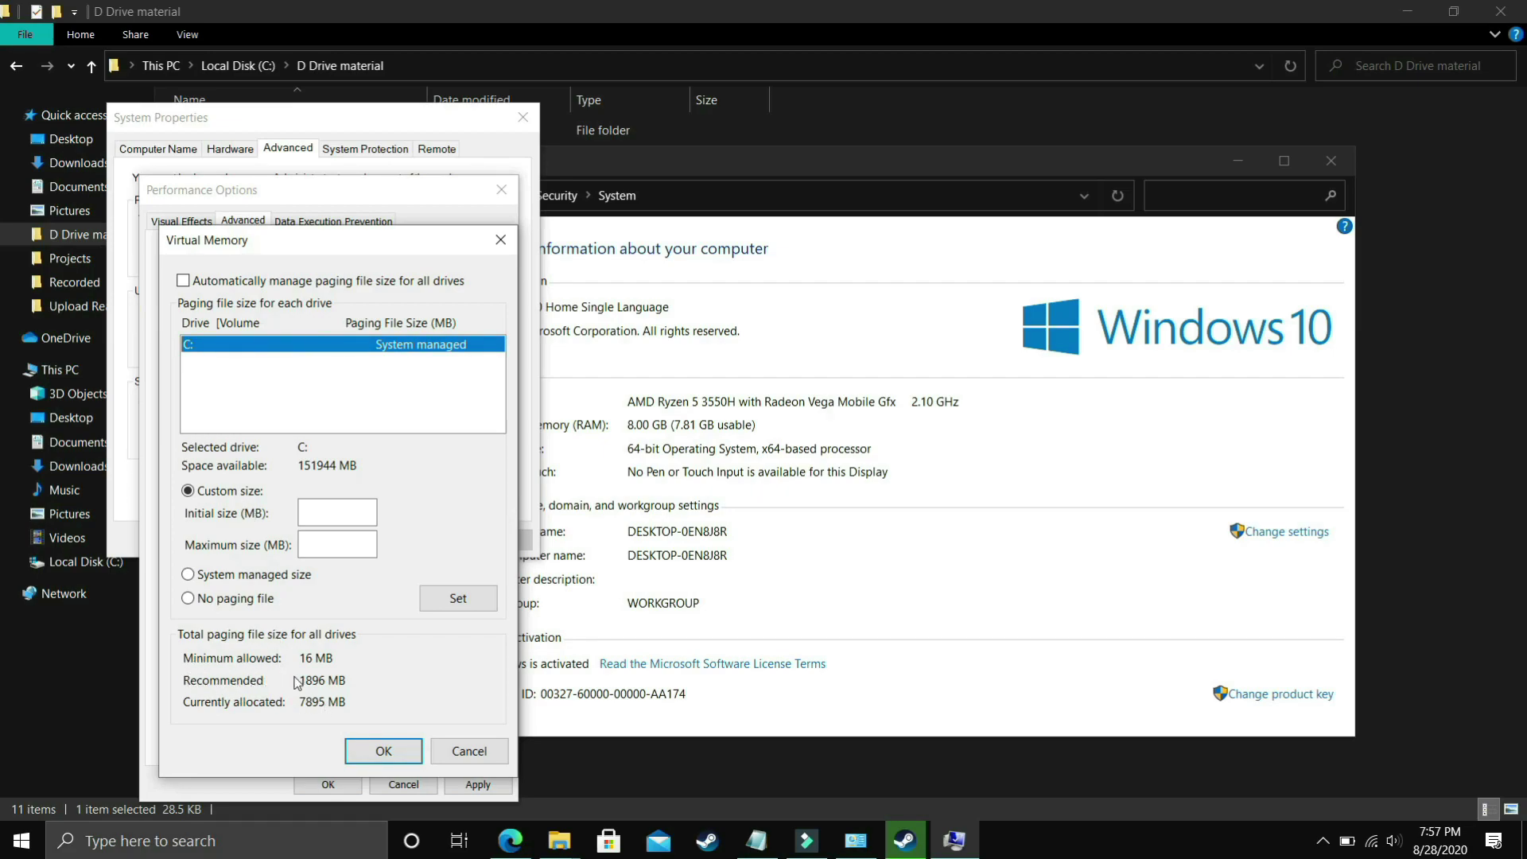
pyautogui.click(319, 510)
pyautogui.write('1896')
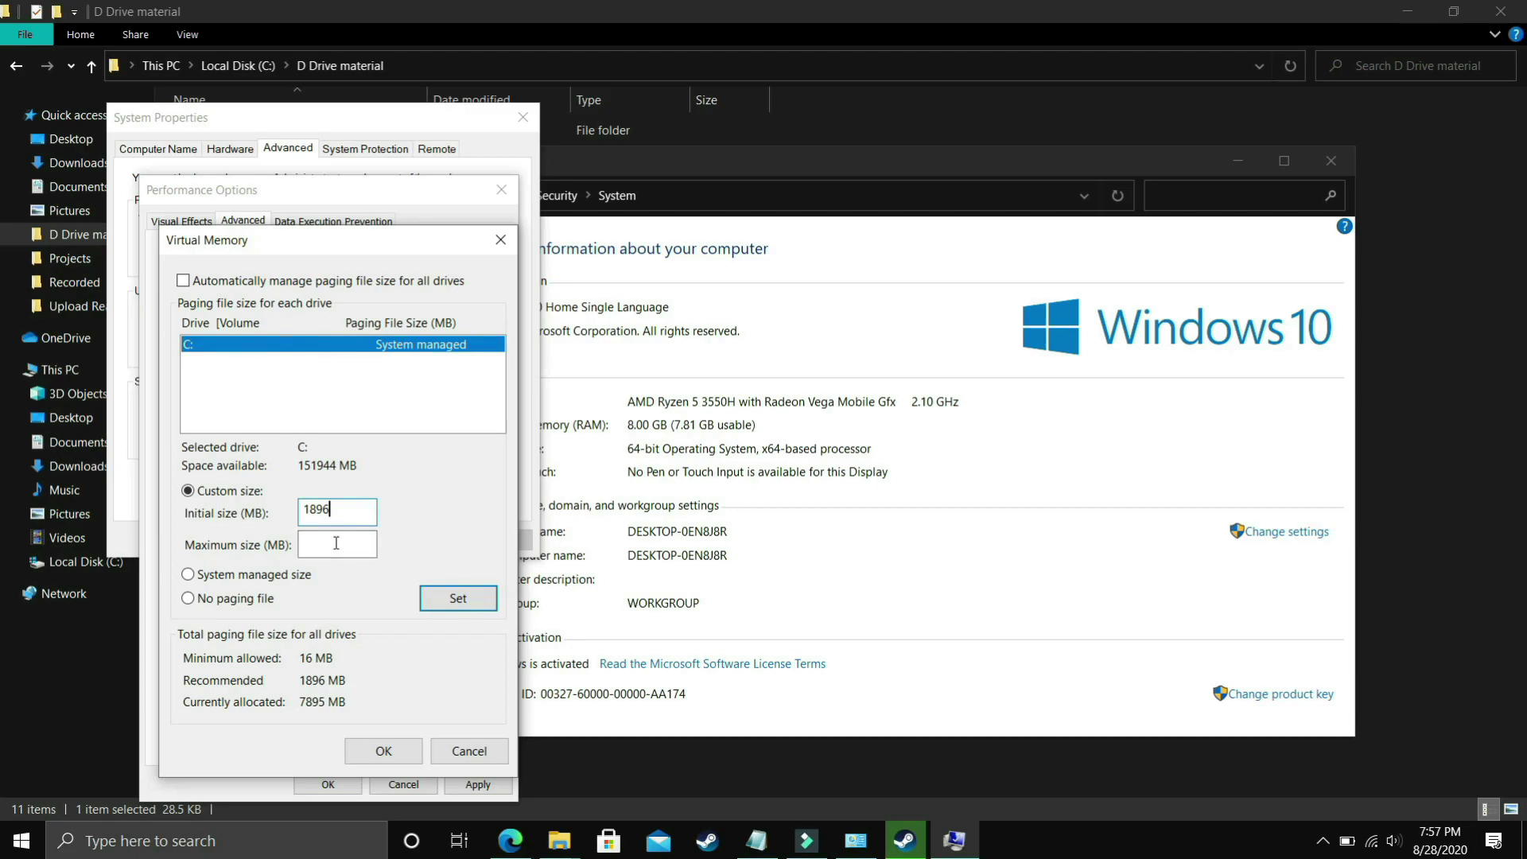
# - Work out 8 × 1024 in Calculator and set the paging maximum size to 8192 MB
pyautogui.click(193, 849)
pyautogui.write('ca')
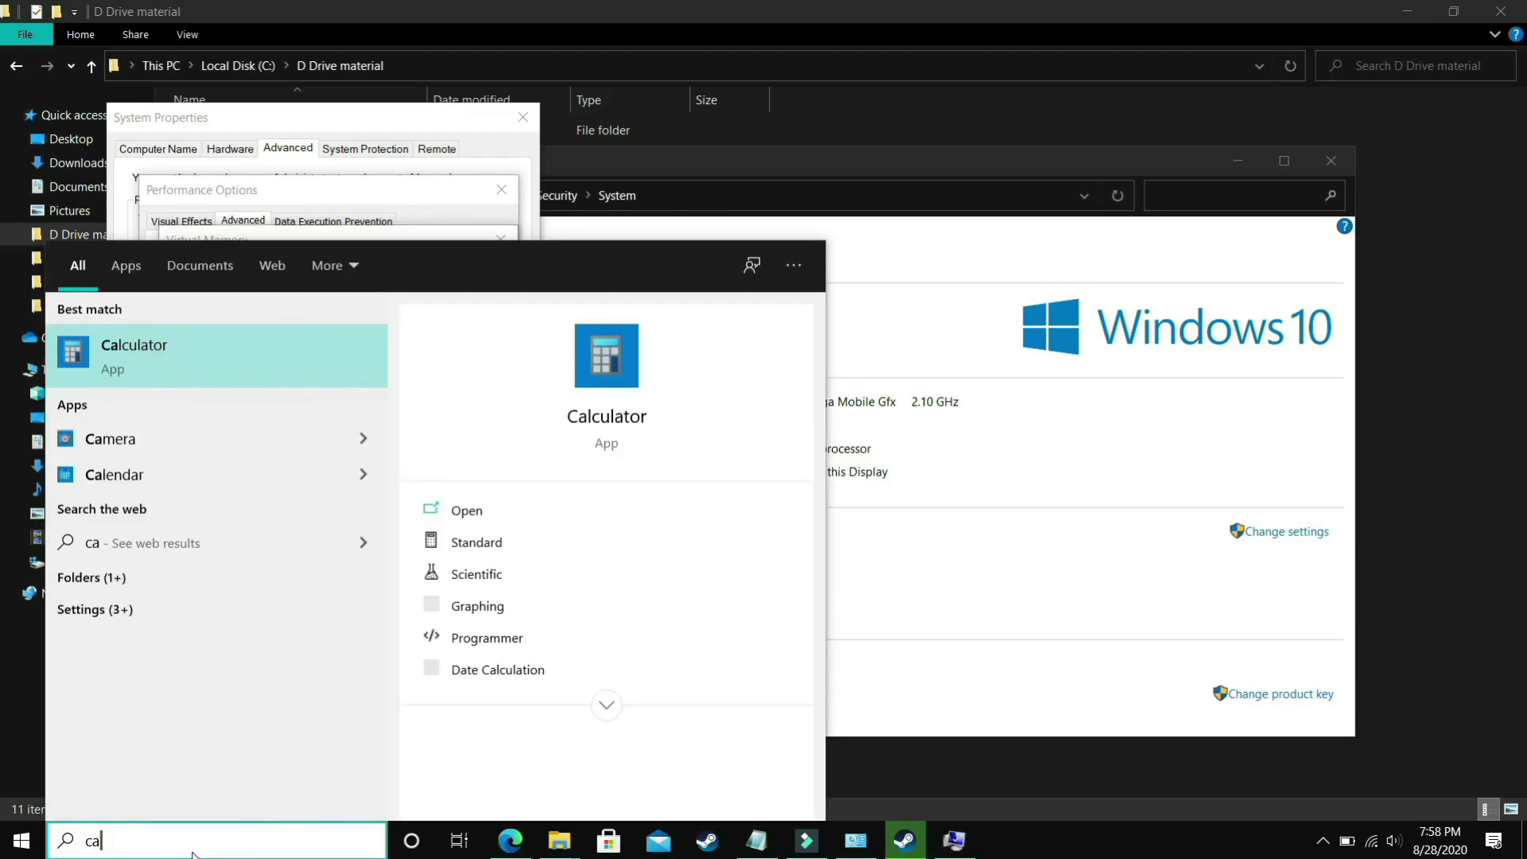
pyautogui.click(434, 531)
pyautogui.write('8')
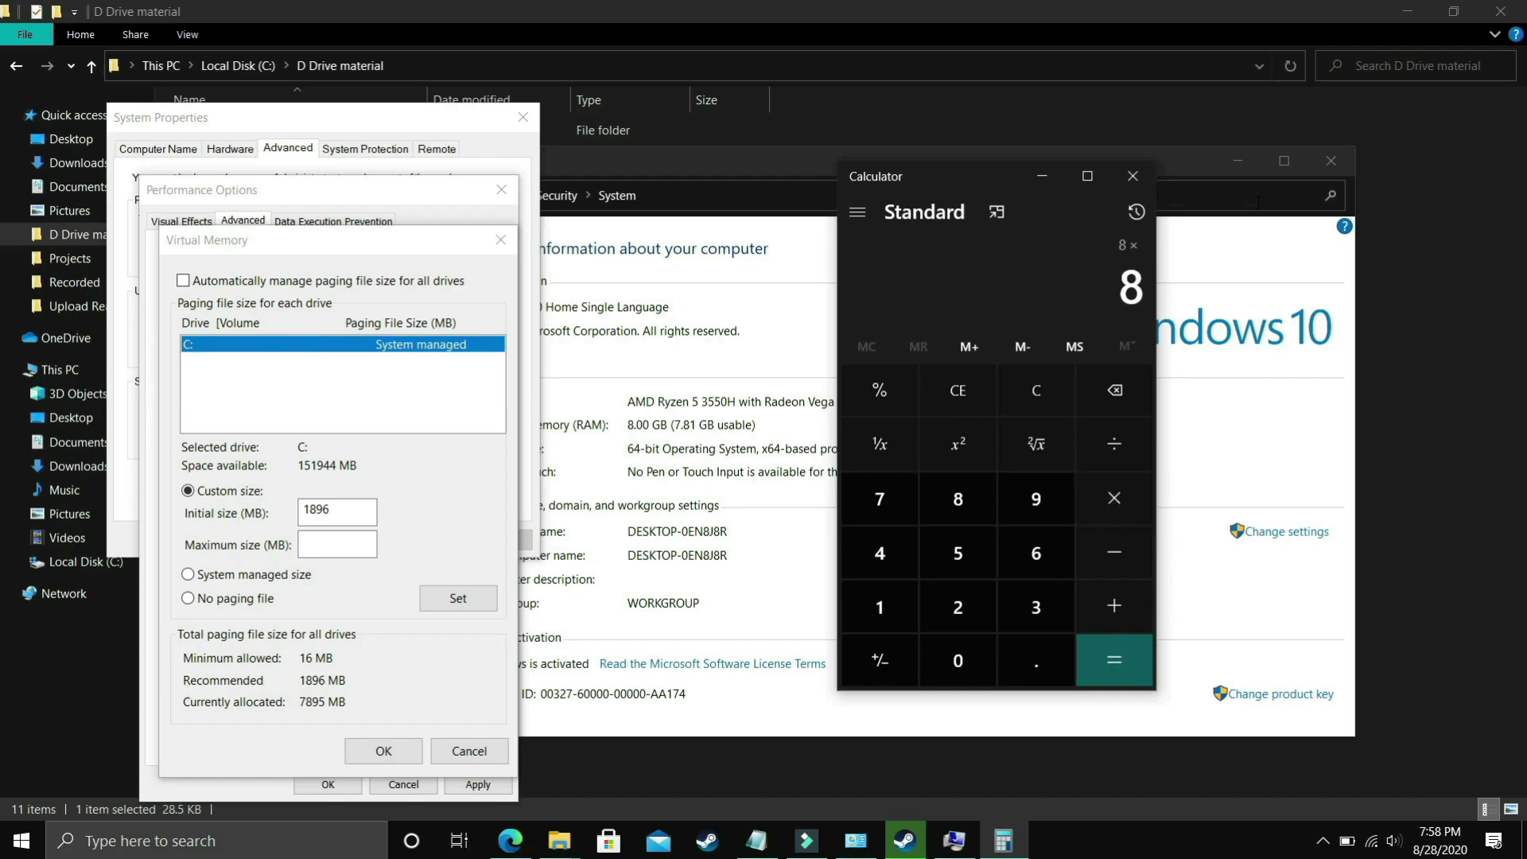
pyautogui.write('1024')
pyautogui.press('Return')
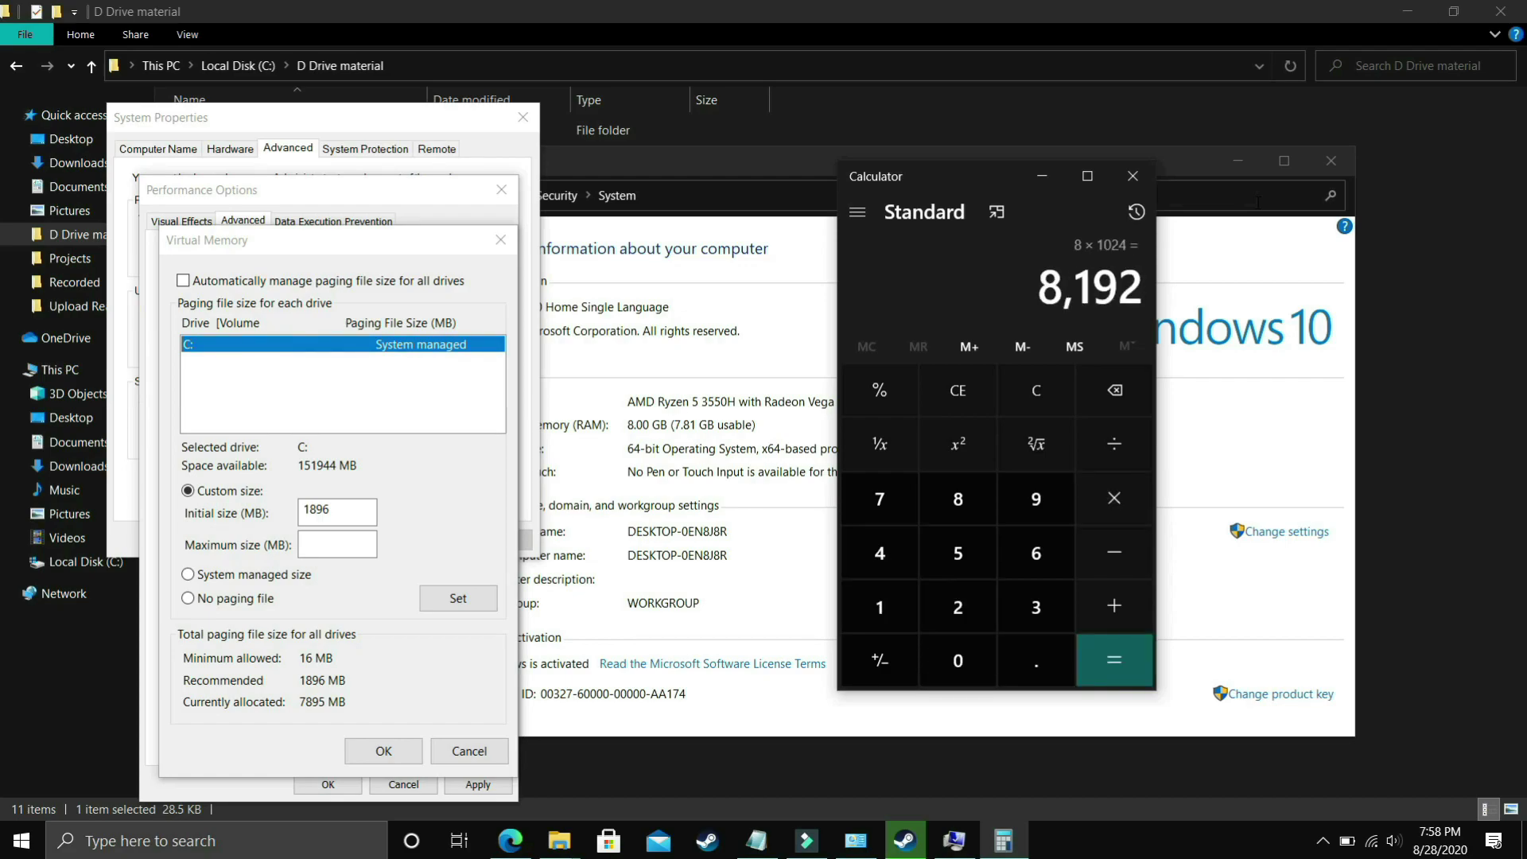
pyautogui.click(337, 547)
pyautogui.write('8192')
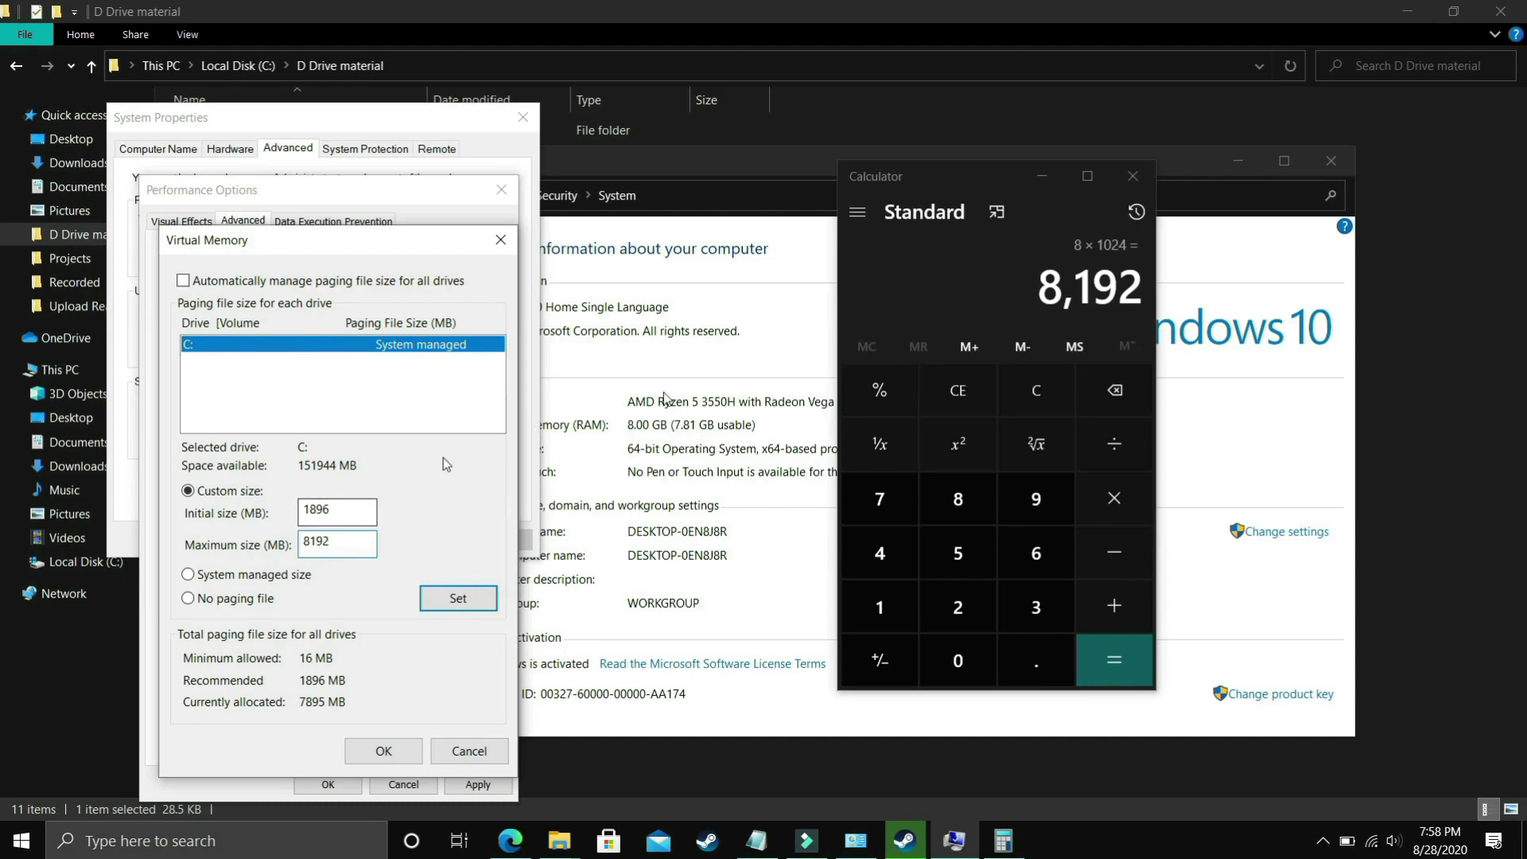
# - Compute 16, 32 and 12 times 1024 in Calculator, ending on 12,288
pyautogui.click(1039, 375)
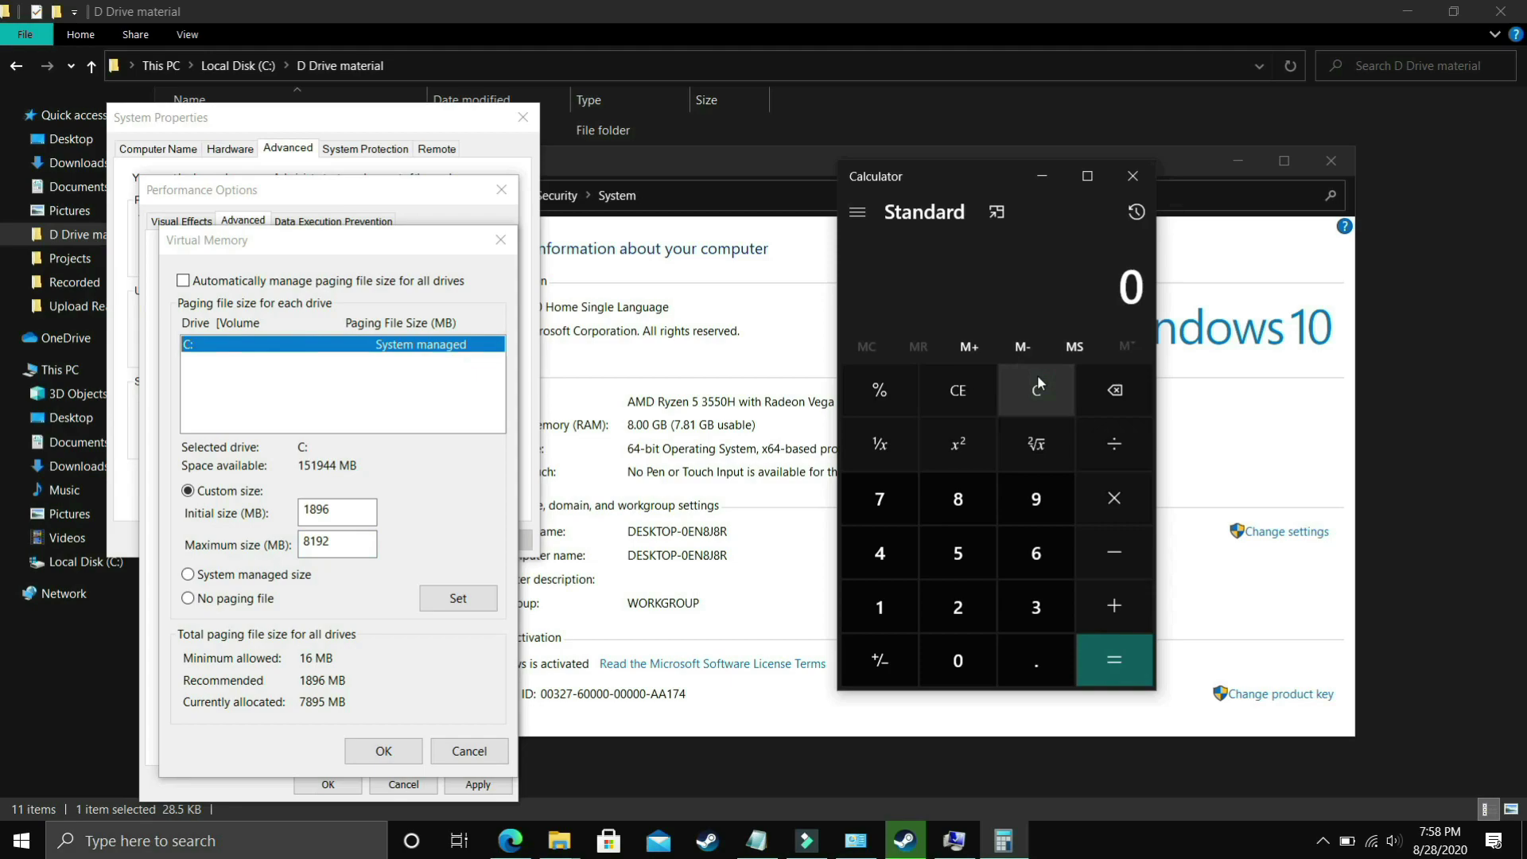
pyautogui.write('16')
pyautogui.press('*')
pyautogui.write('1,0')
pyautogui.write('24')
pyautogui.press('Return')
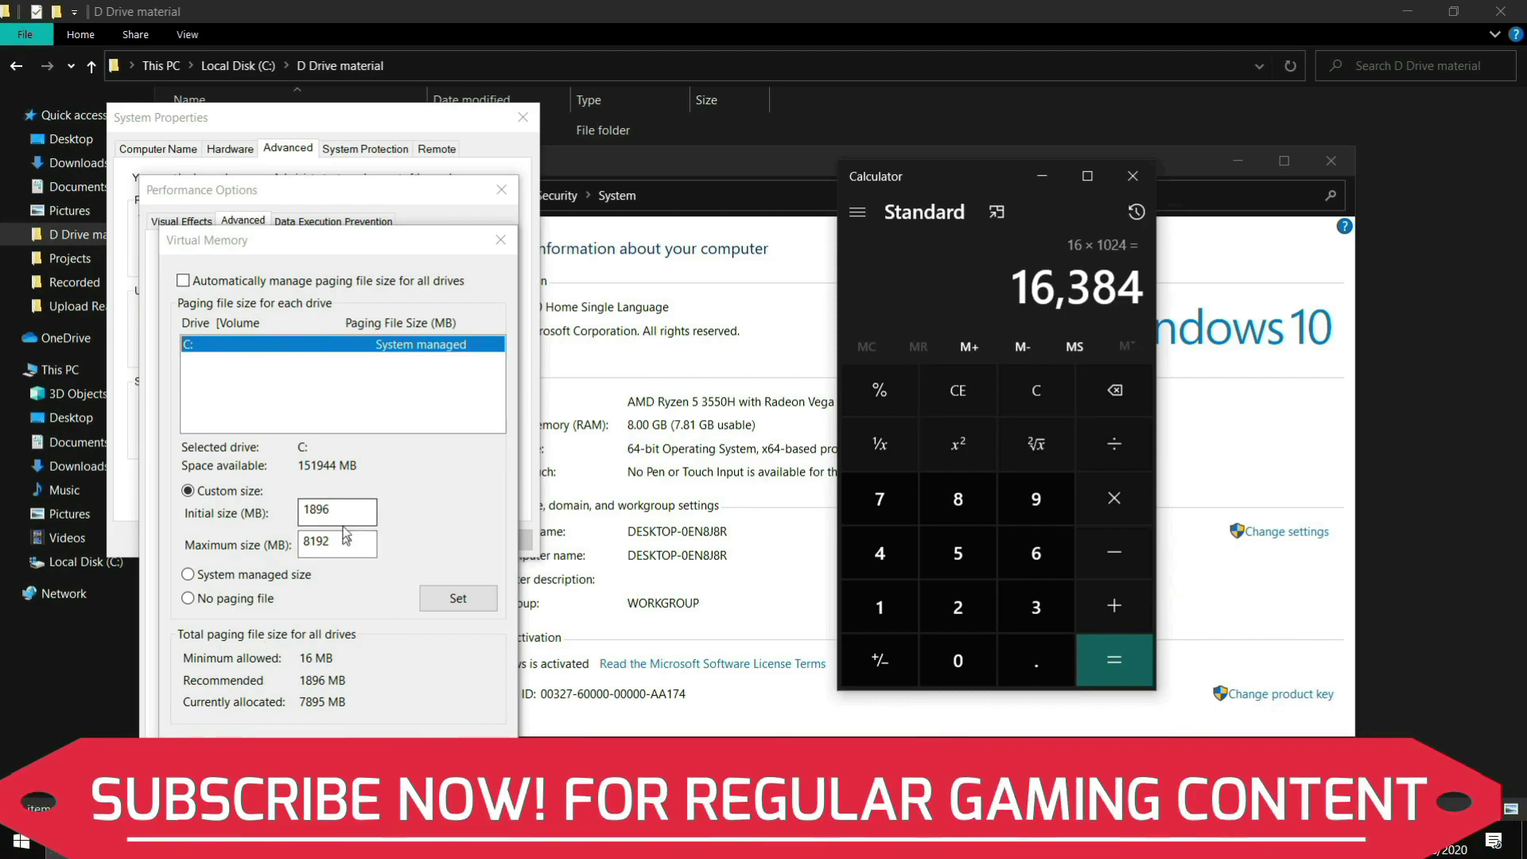
pyautogui.click(1040, 403)
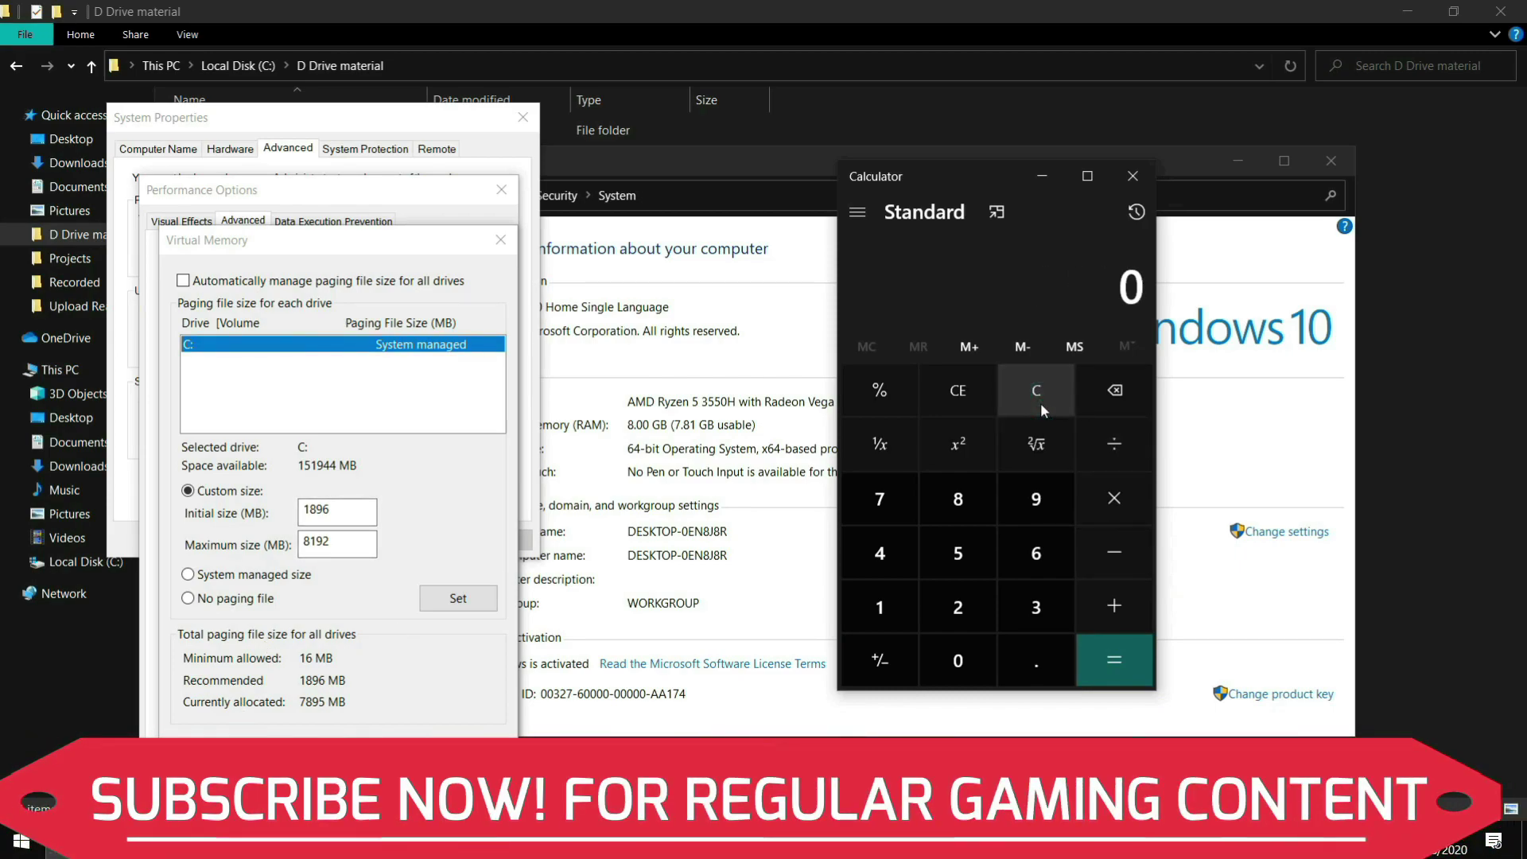
pyautogui.write('32*')
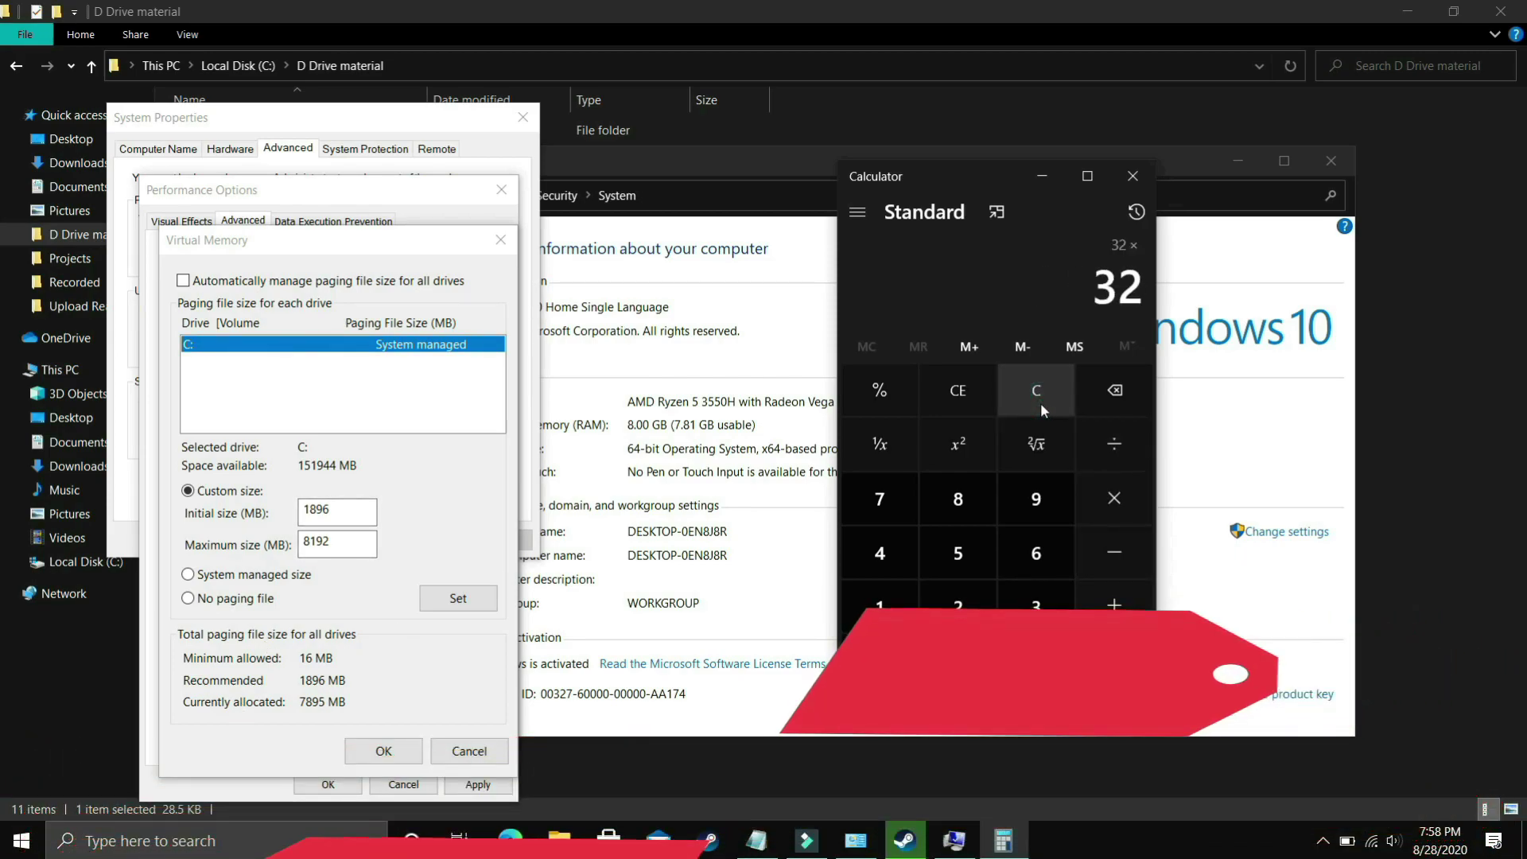
pyautogui.write('1024')
pyautogui.press('Return')
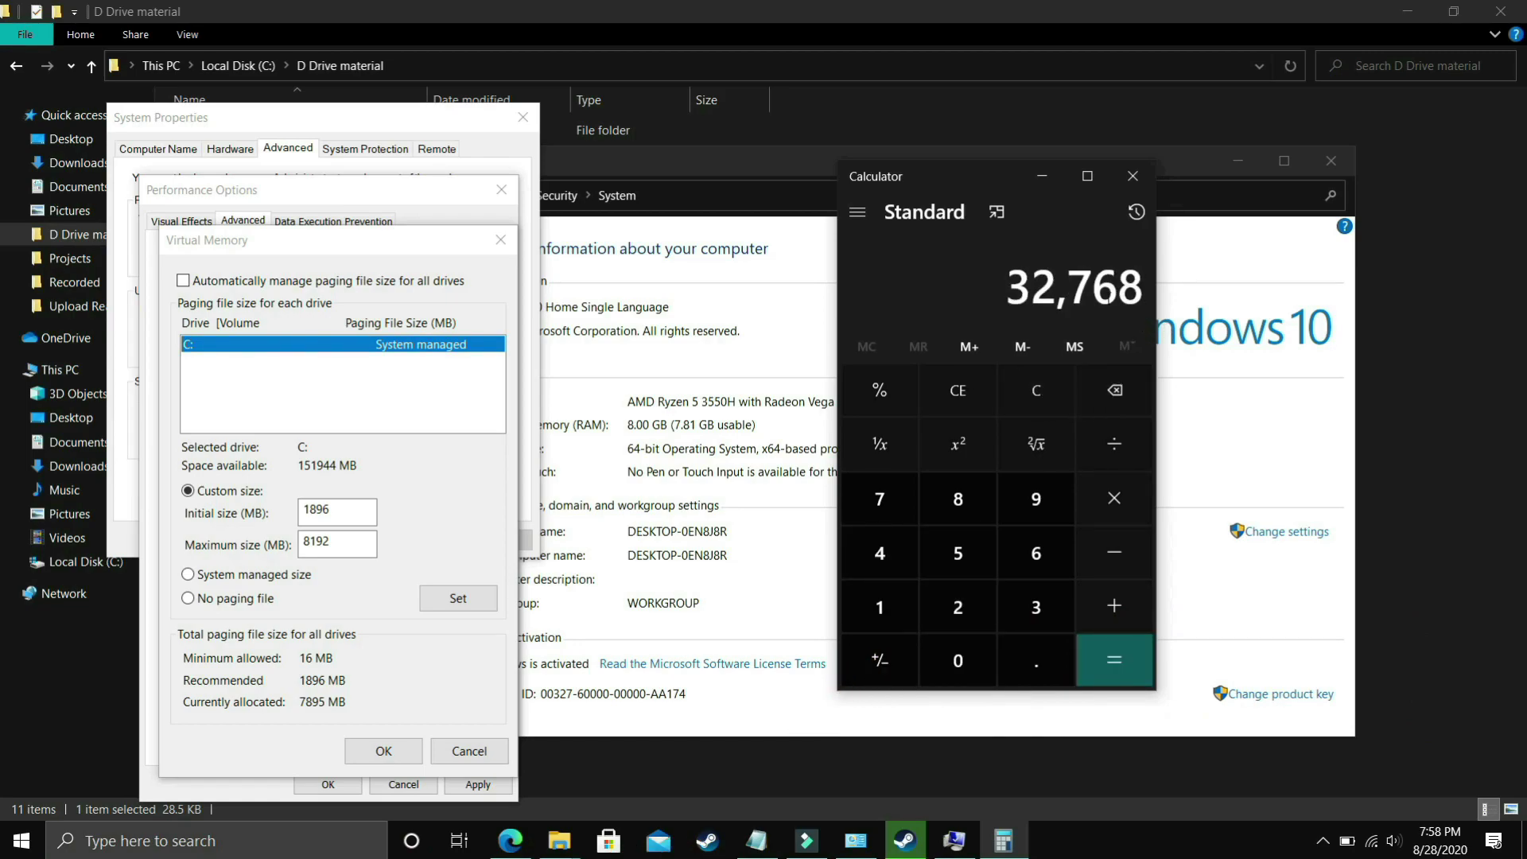
pyautogui.click(1036, 387)
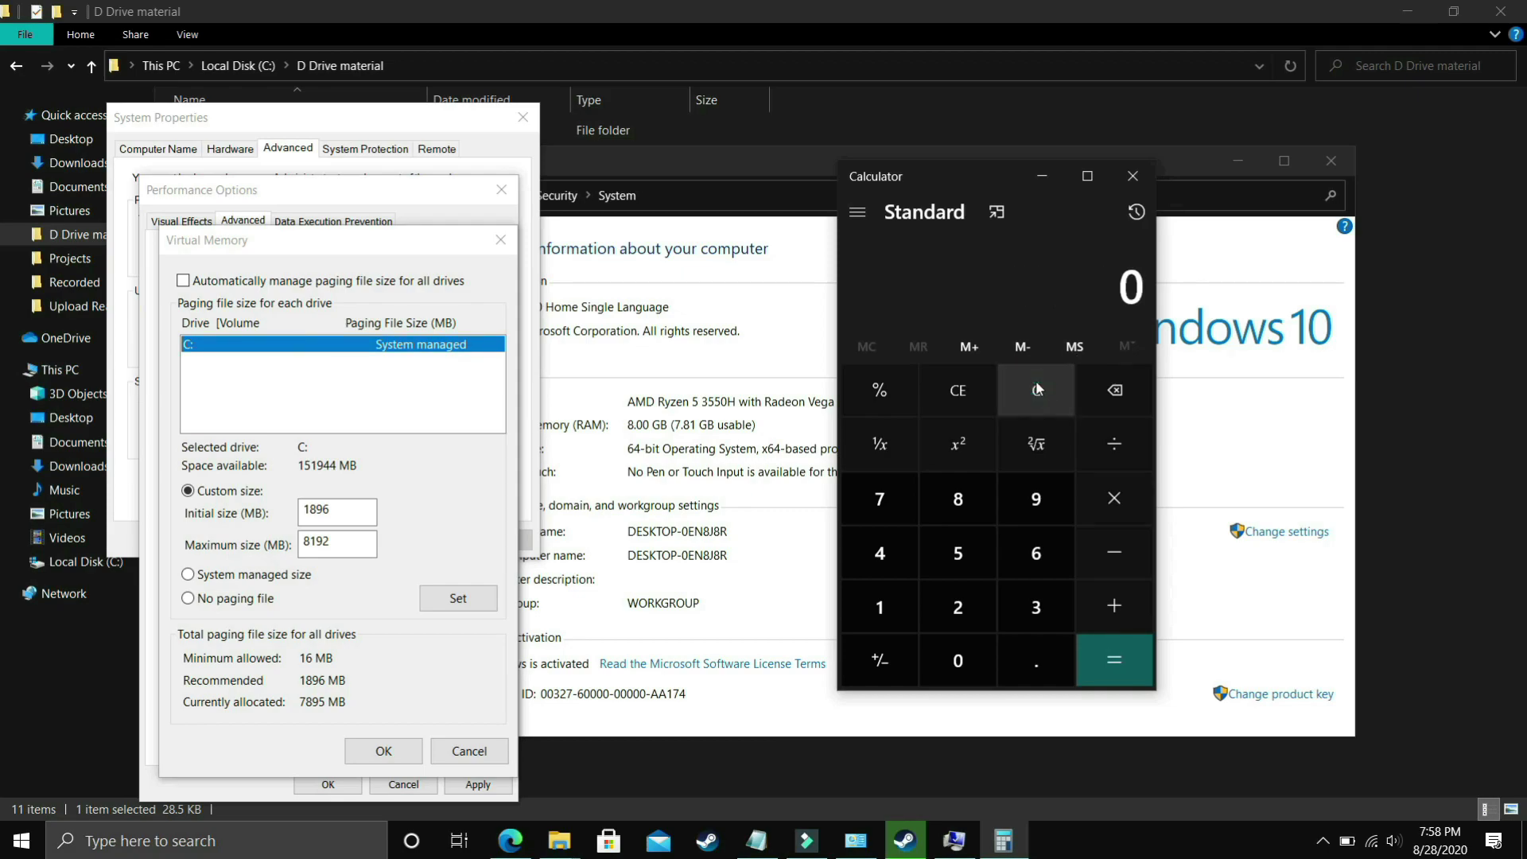
pyautogui.write('12*102')
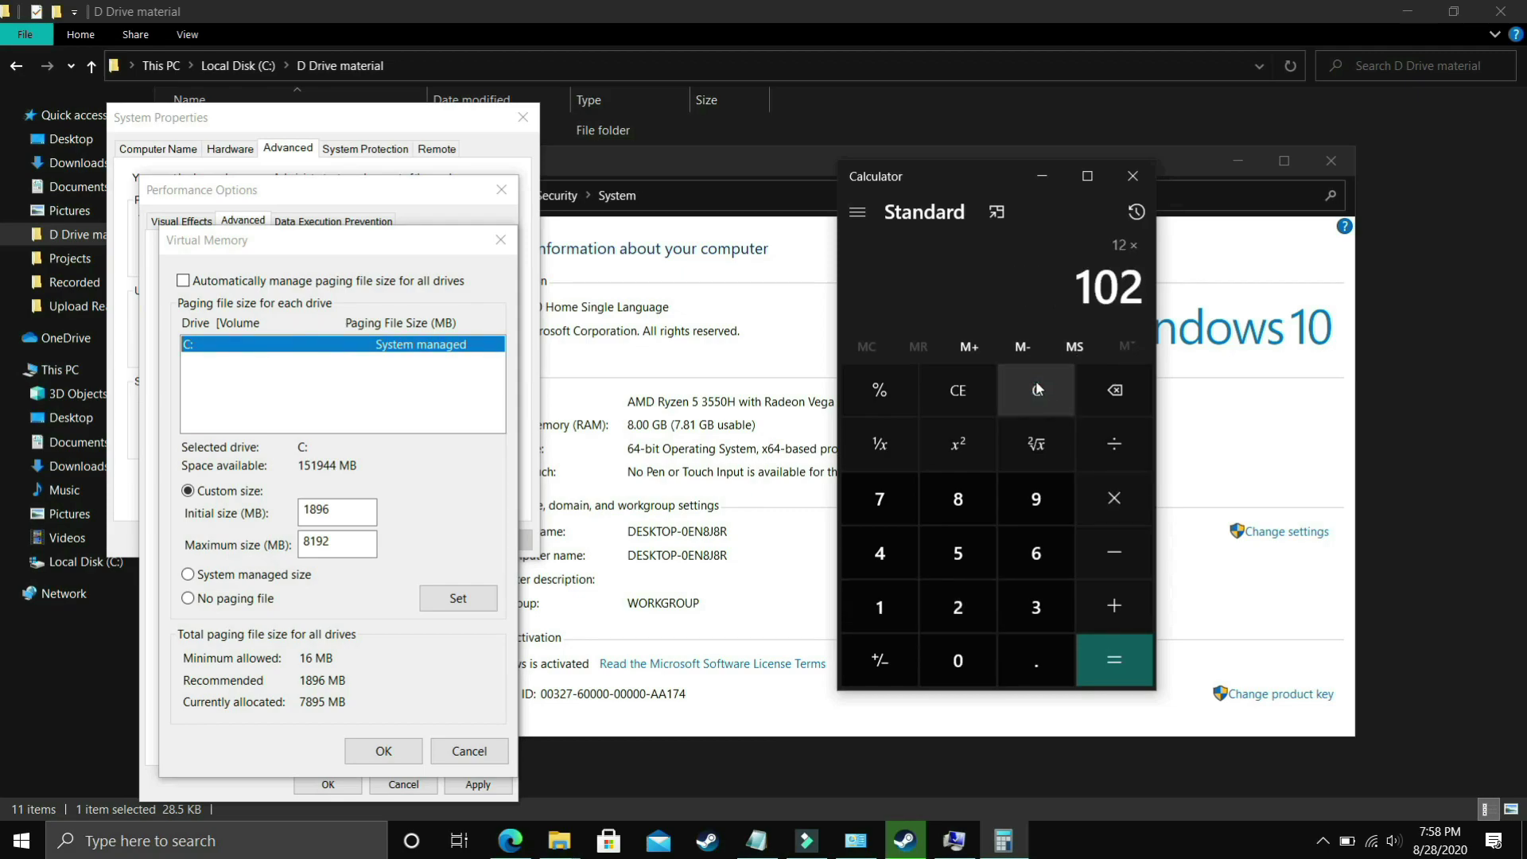
pyautogui.write('4')
pyautogui.press('Return')
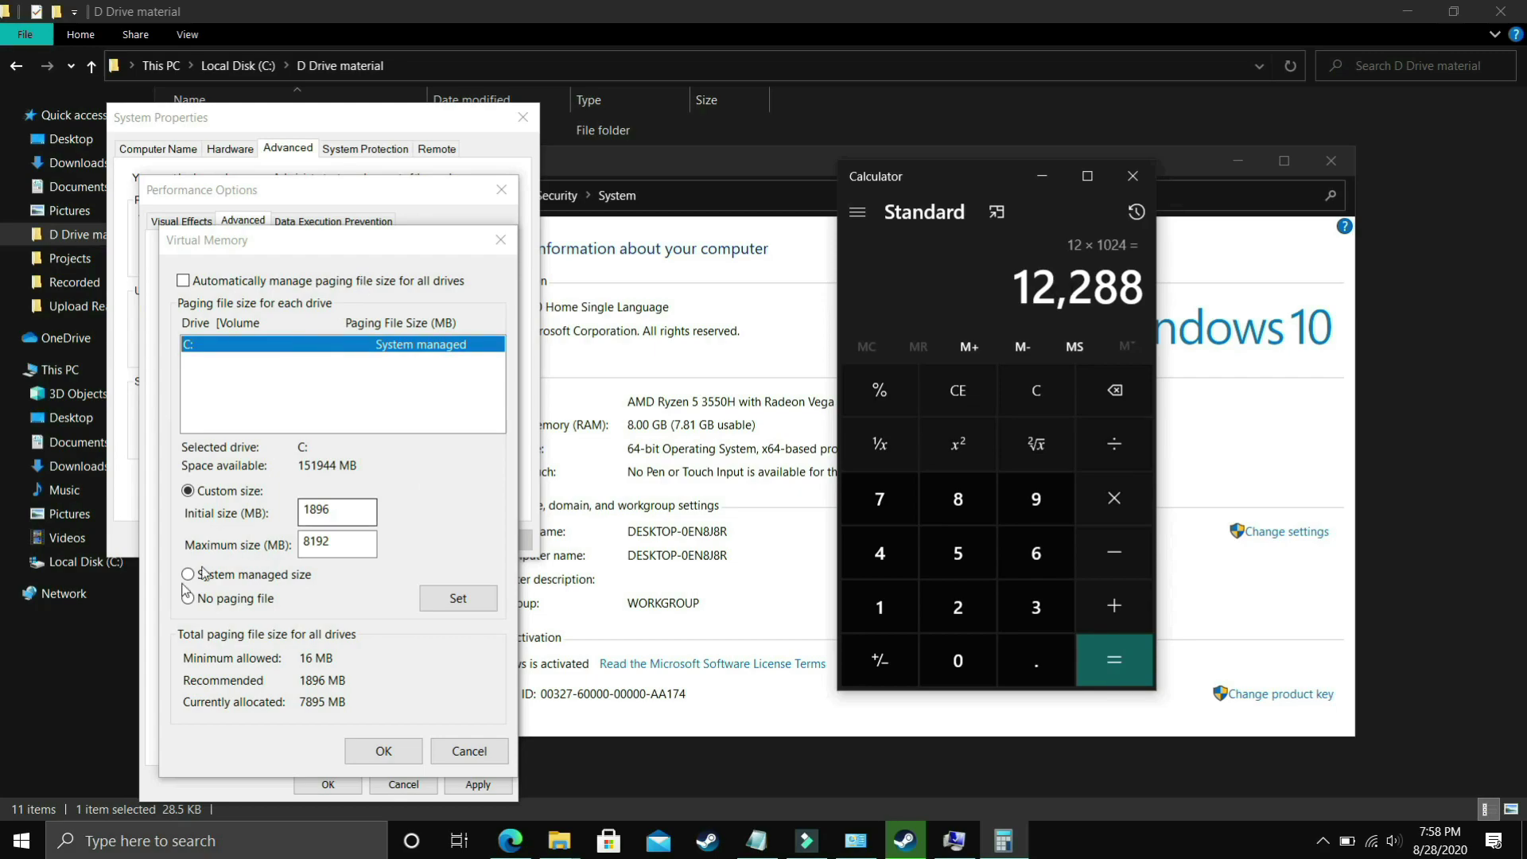
# - Save the custom paging file size, accept the restart notice, and apply Performance Options
pyautogui.click(384, 751)
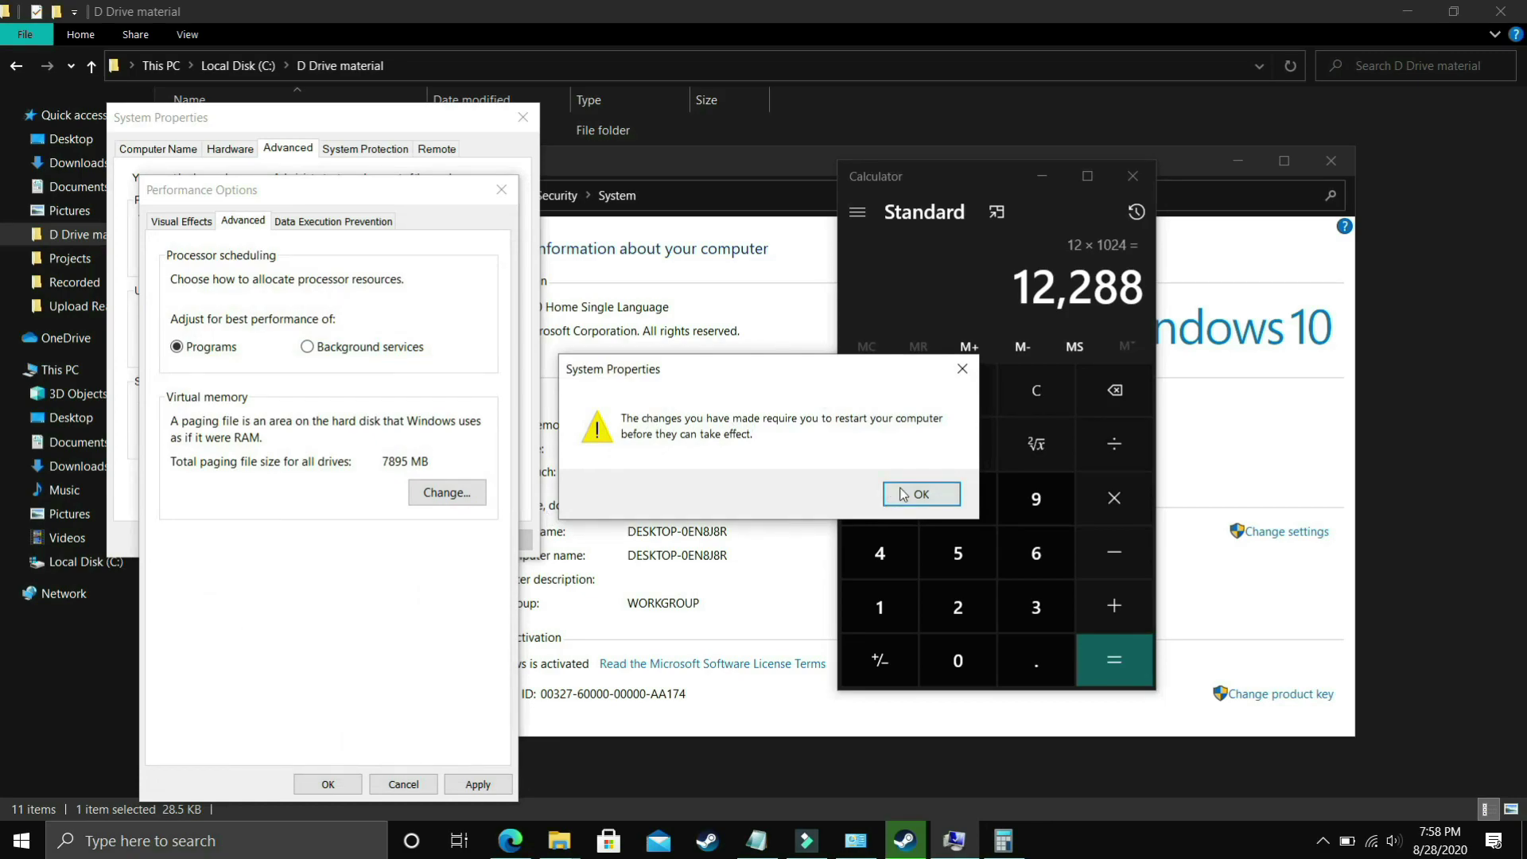
pyautogui.click(922, 494)
pyautogui.click(469, 784)
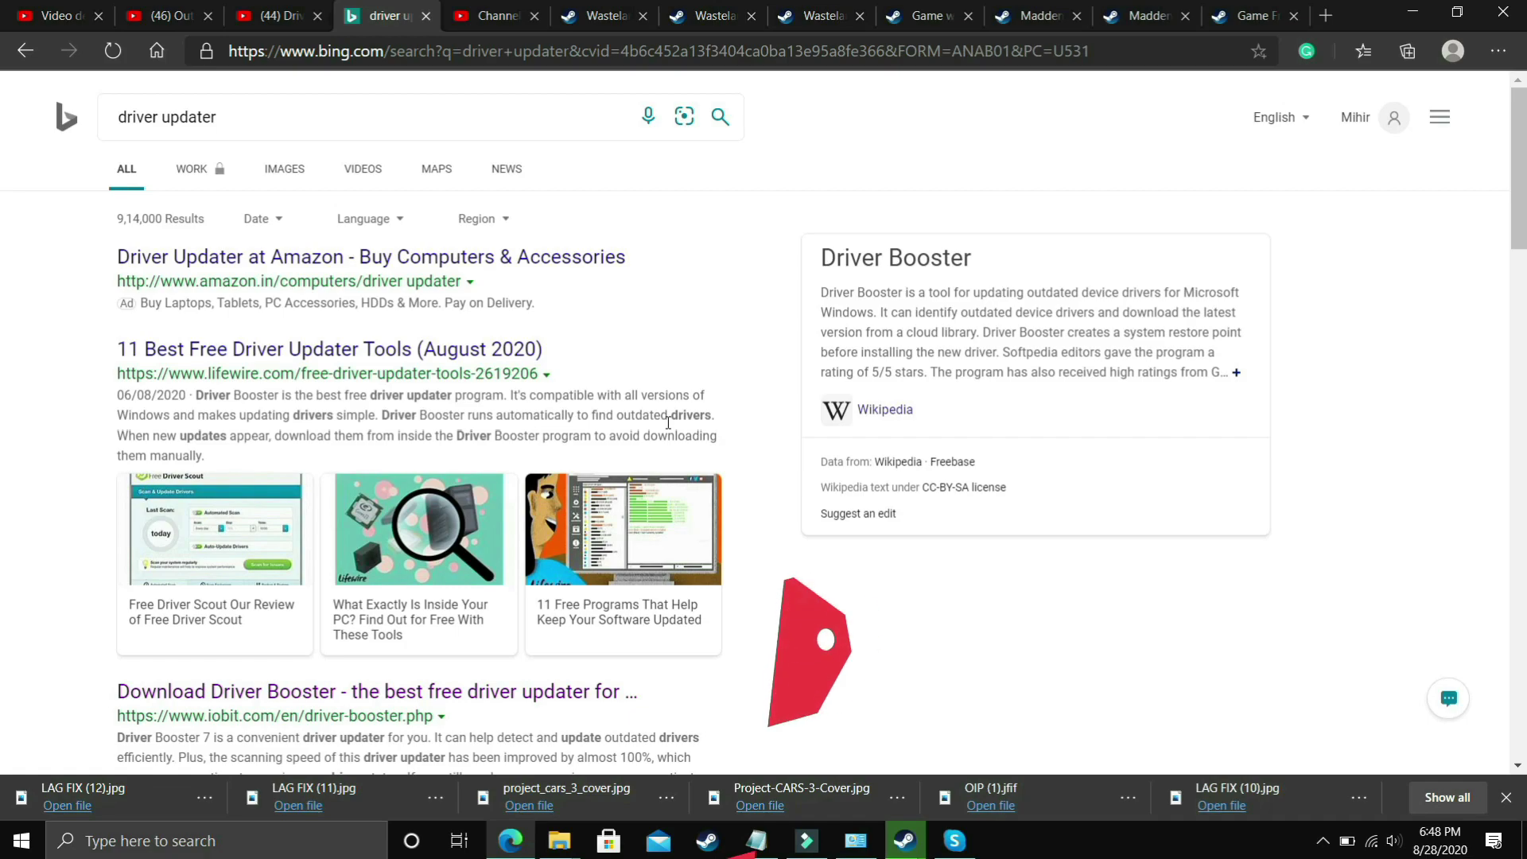
# - Bring up the YouTube tab with the Driver Booster 7 tutorial video
pyautogui.click(276, 9)
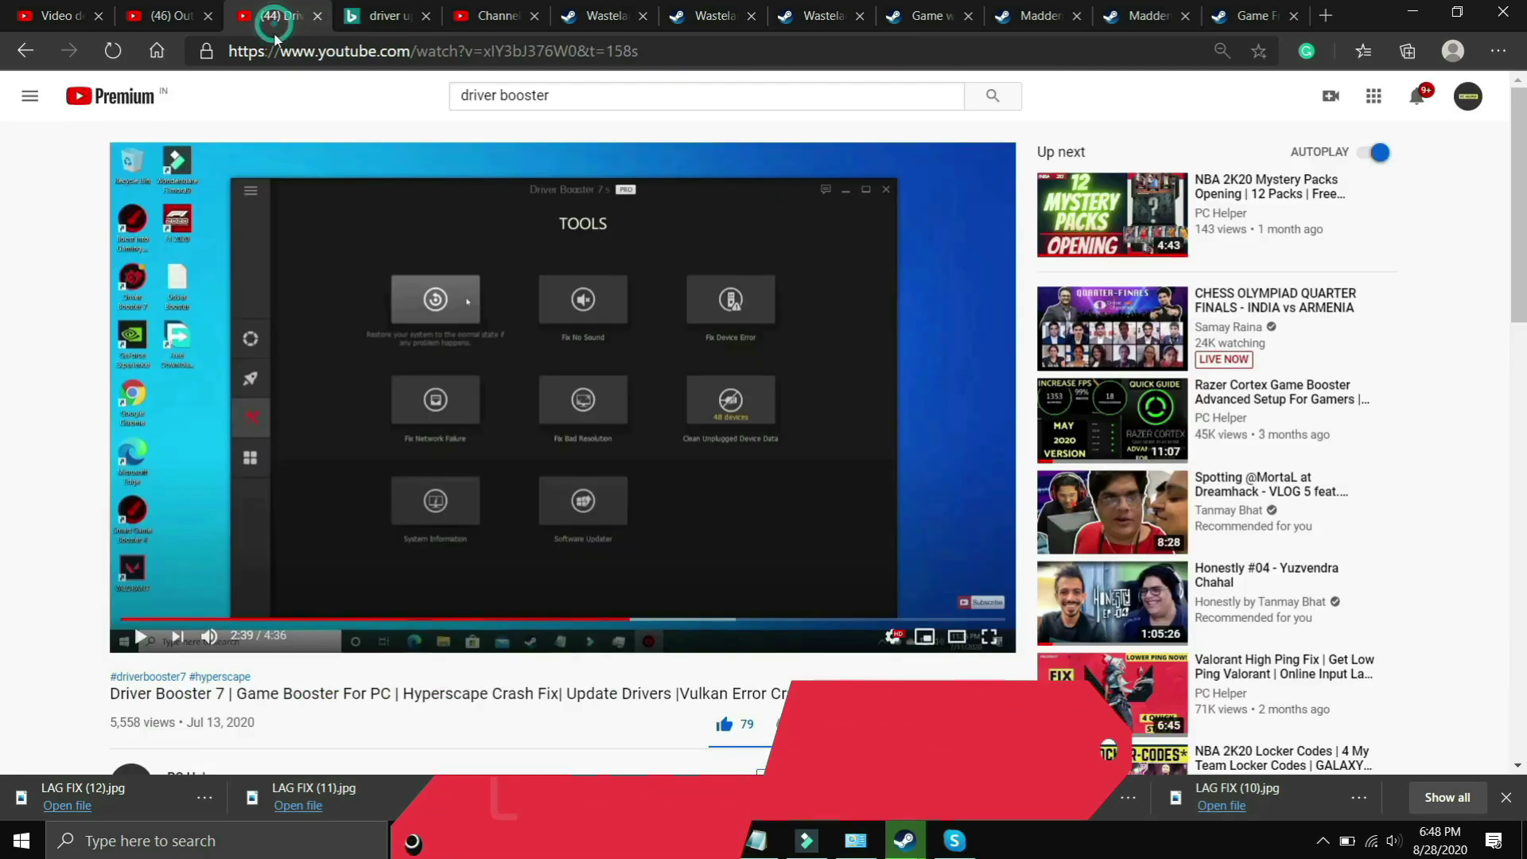